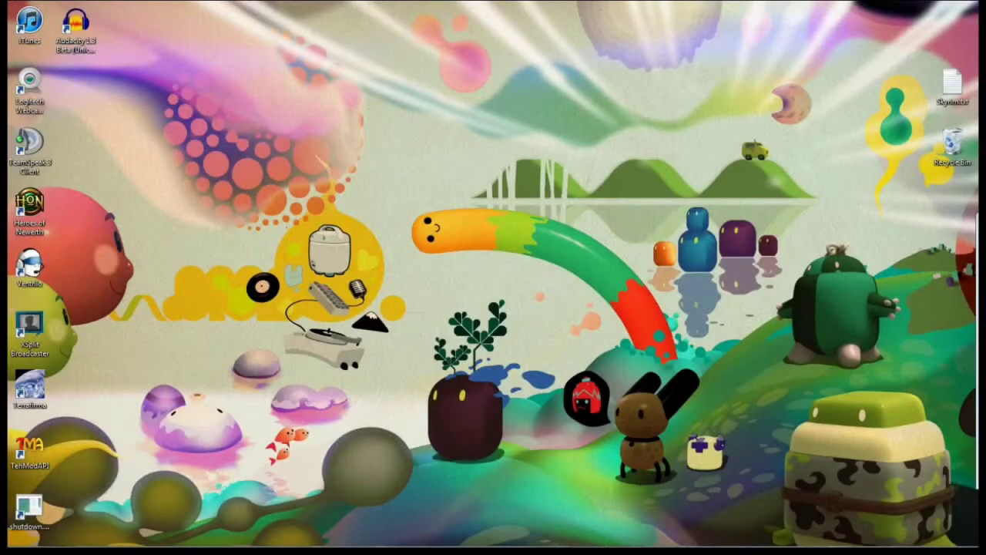
Launch Steam from its icon among the hidden system tray icons.
mouse_move(585, 549)
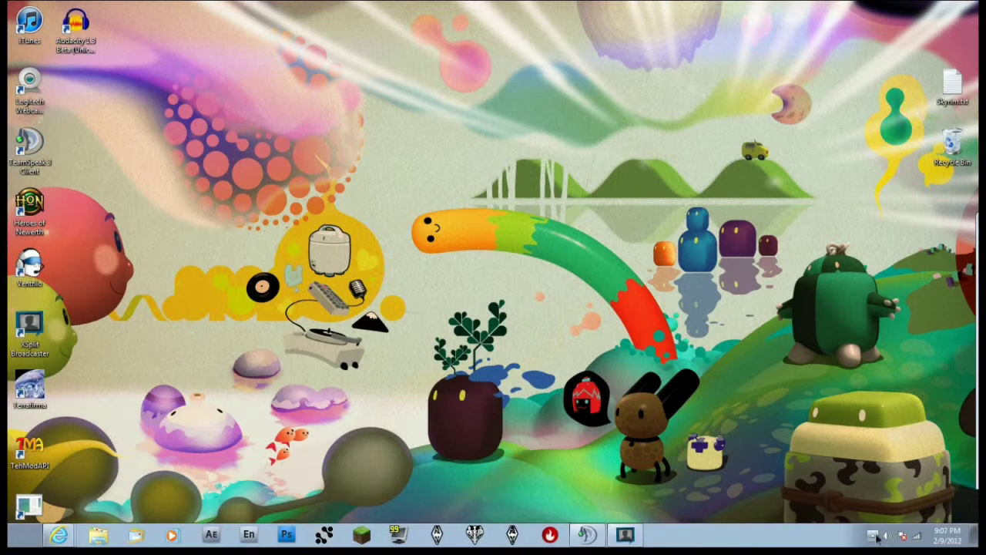
left_click(873, 535)
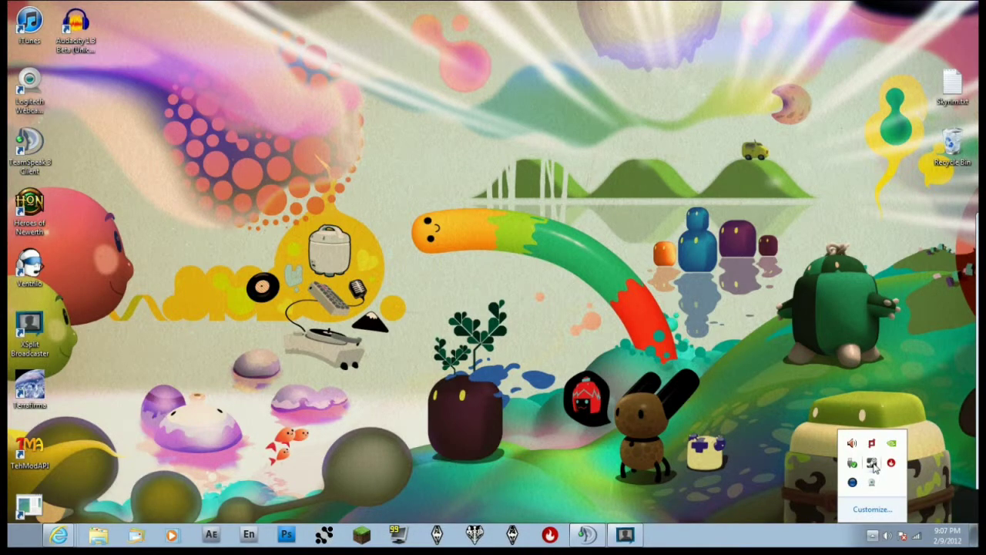
right_click(873, 462)
left_click(786, 279)
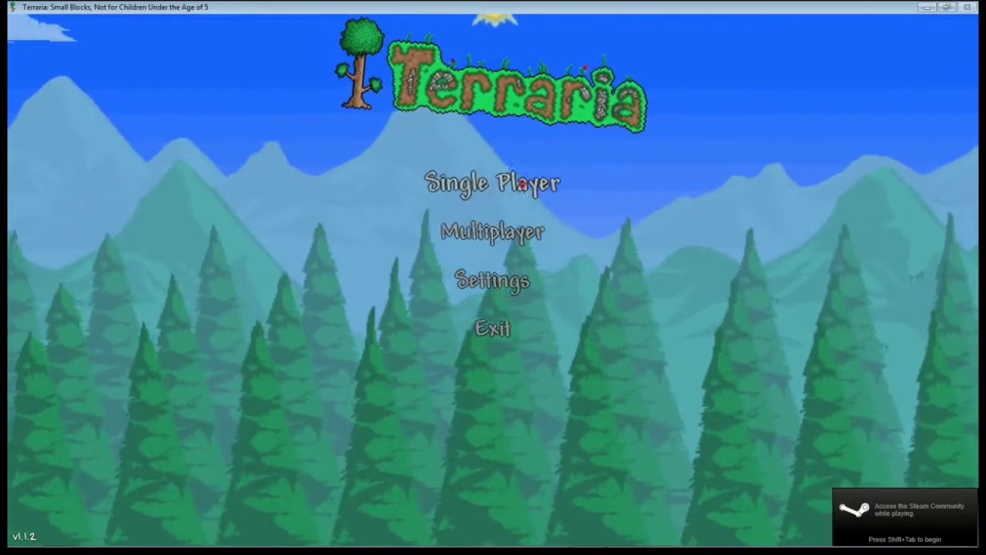
In Single Player, delete the Light character and confirm with Yes.
left_click(492, 183)
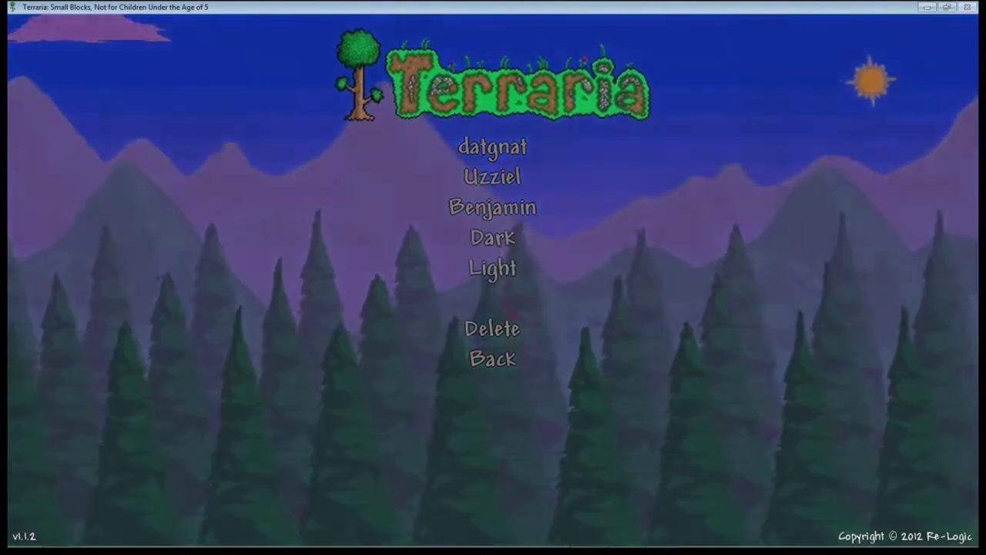
left_click(493, 328)
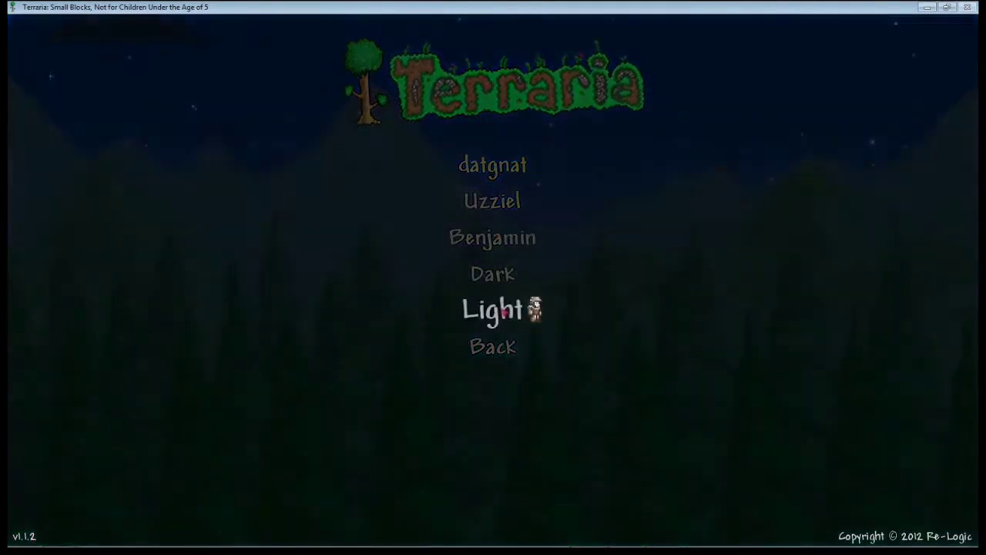
left_click(504, 312)
left_click(498, 234)
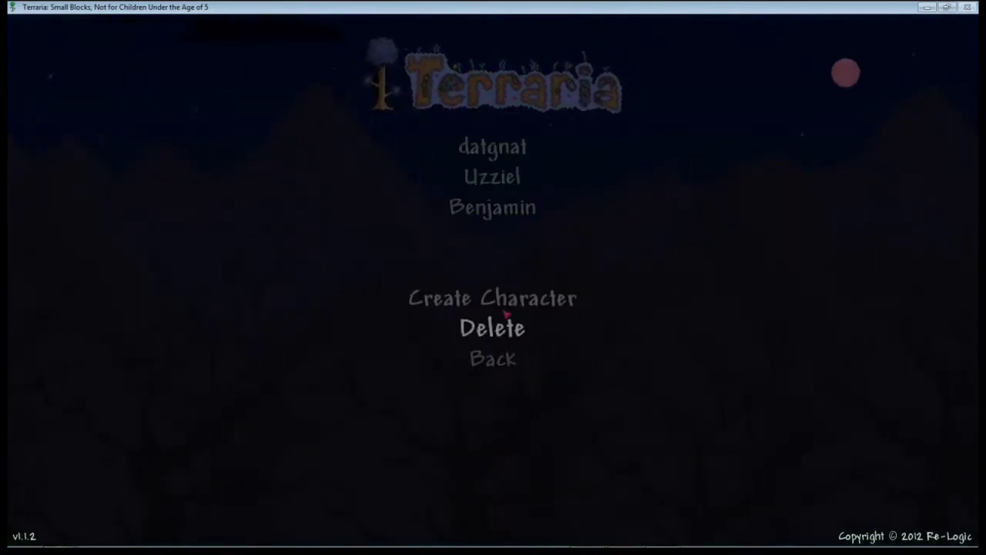
Start a new character, reroll its random look several times, then back out to the list.
left_click(513, 308)
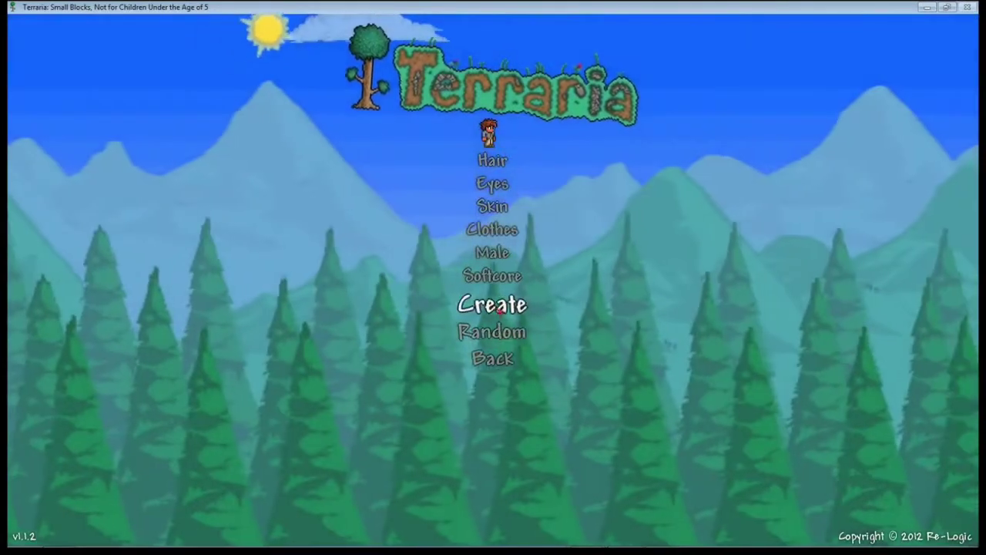
left_click(497, 334)
left_click(497, 333)
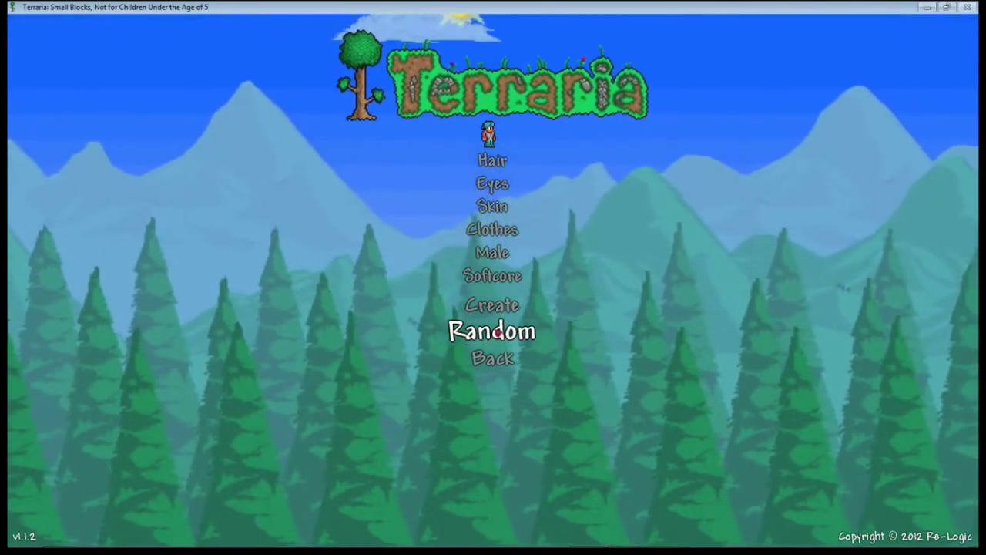
left_click(497, 333)
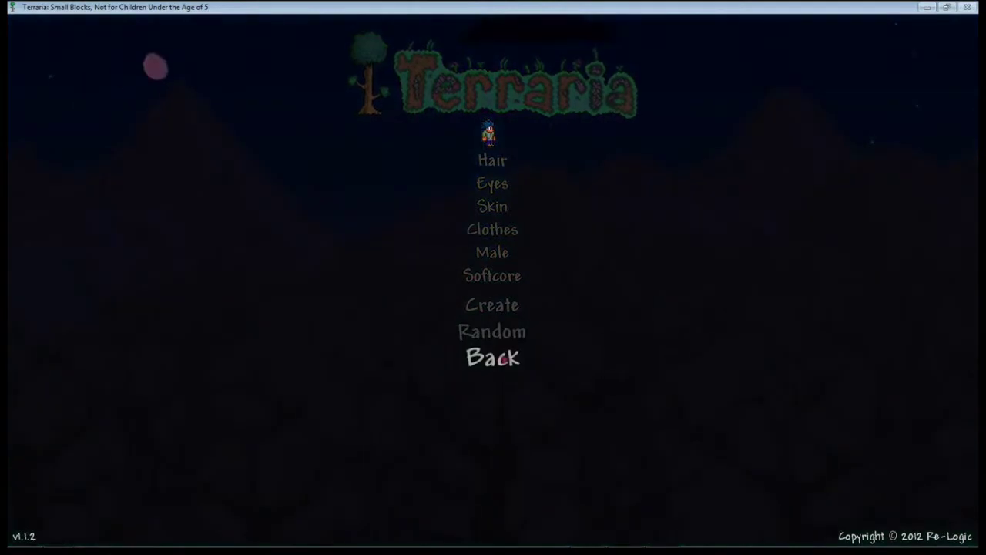
left_click(503, 359)
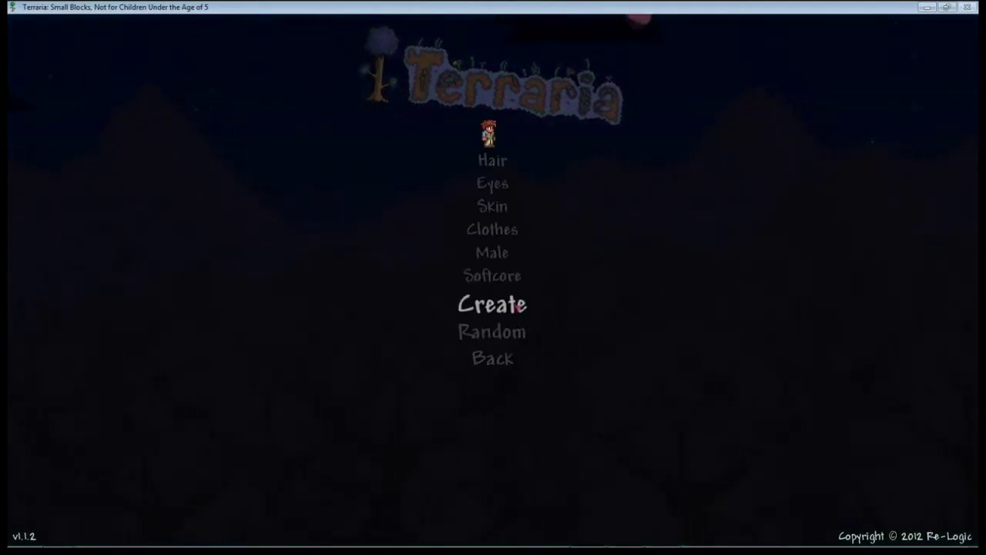
Randomize the new character's hair and clothes, create it, and name it SithousDude.
left_click(509, 336)
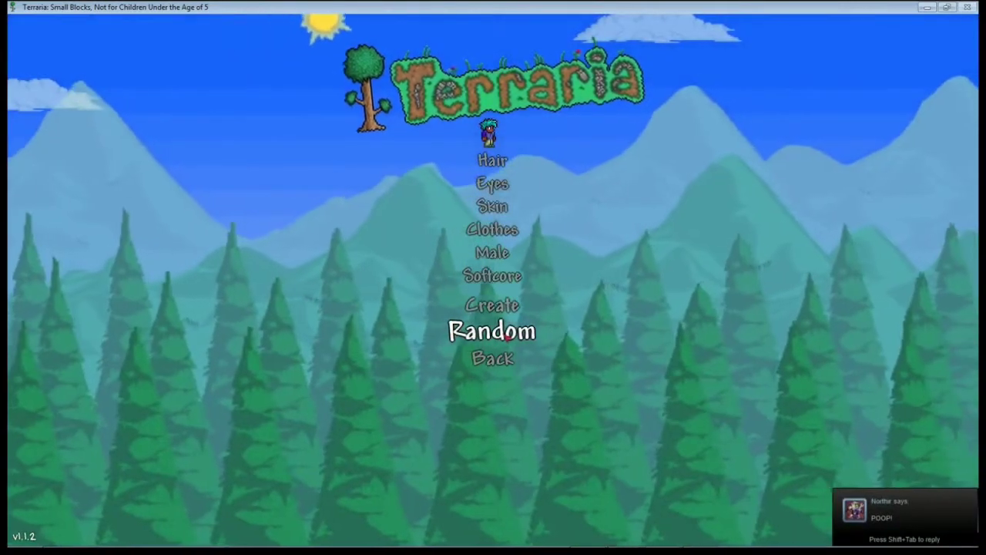
left_click(508, 336)
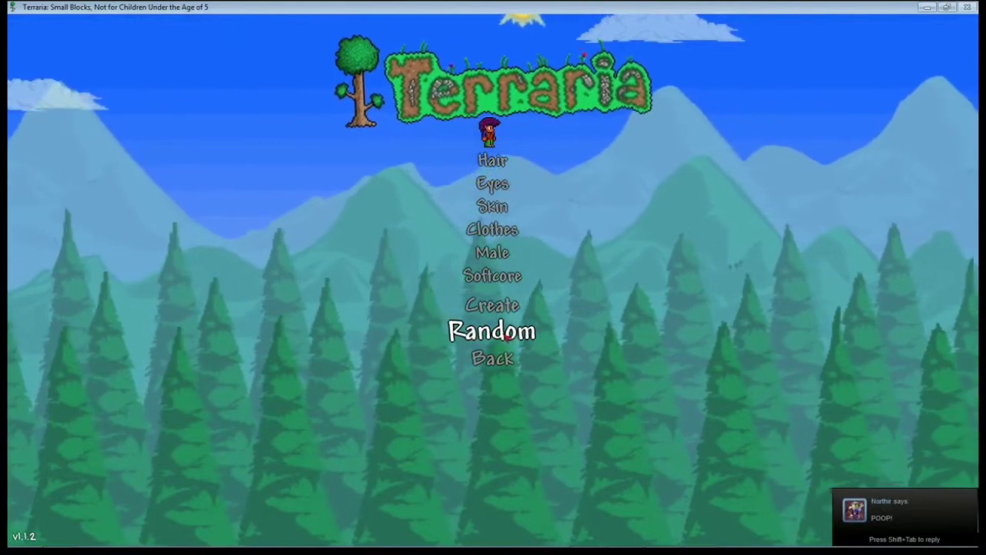
left_click(494, 305)
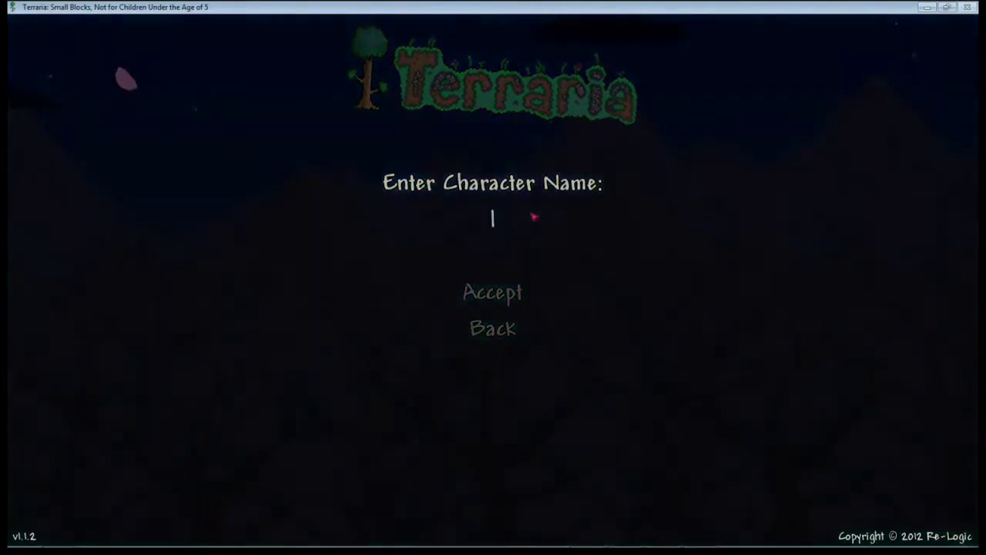
type("Si")
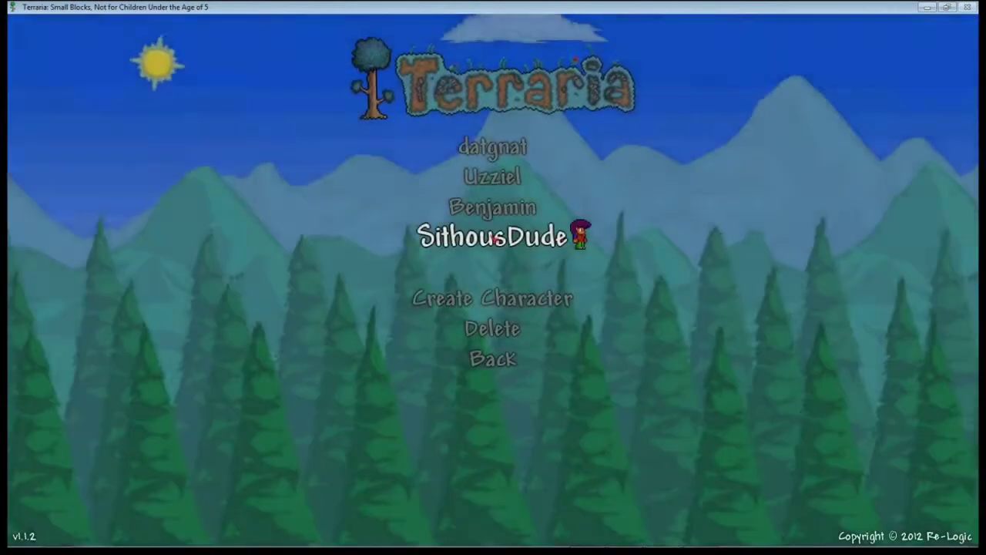
Back out of SithousDude's world list to the main menu.
left_click(497, 240)
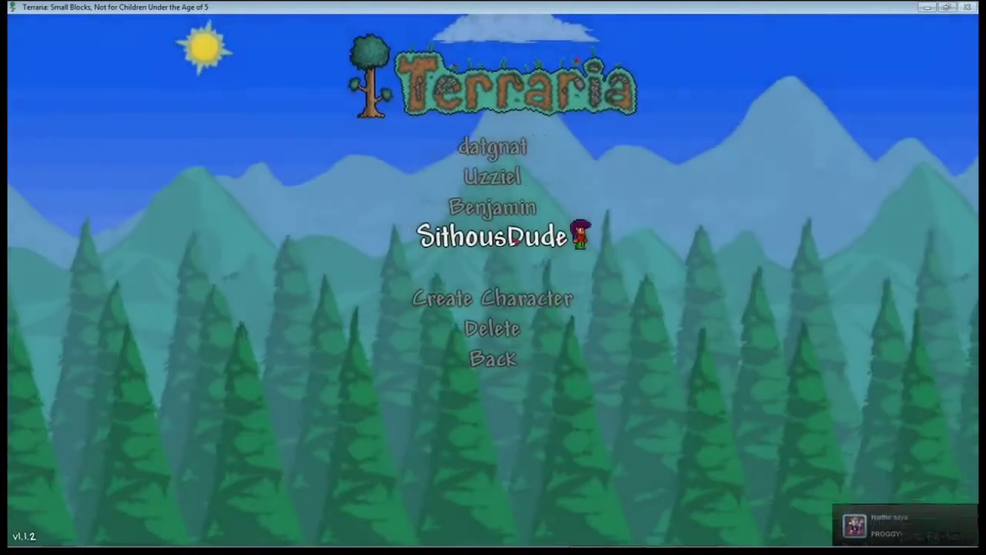
left_click(499, 358)
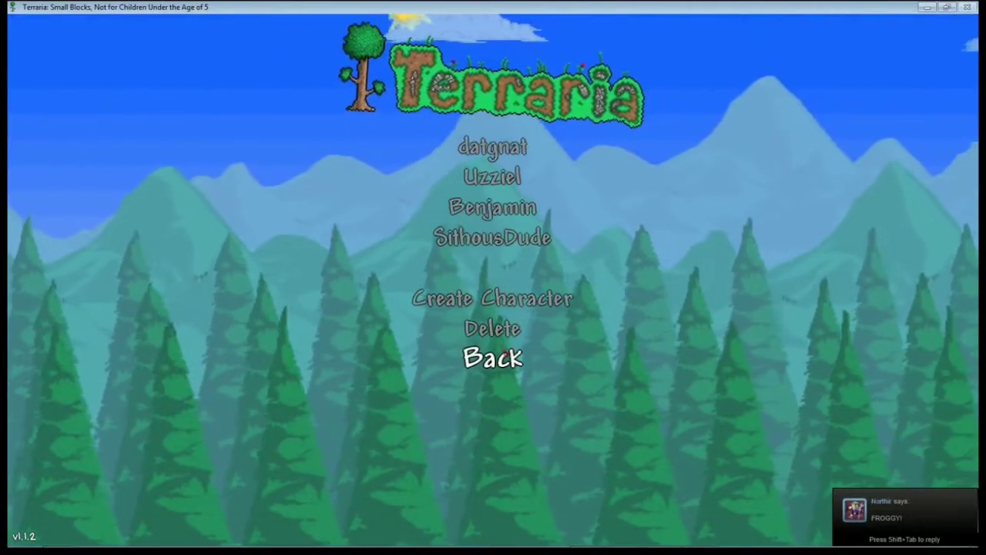
left_click(499, 358)
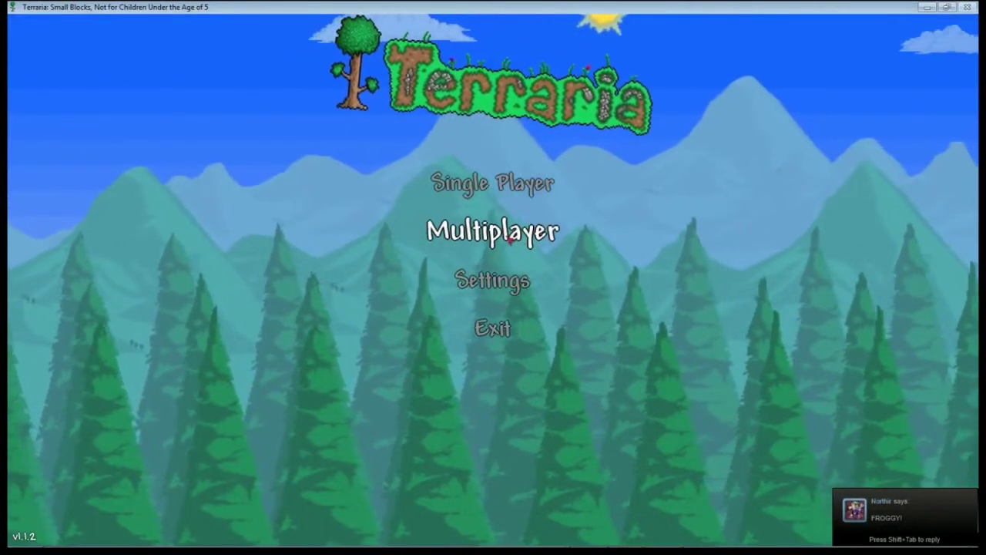
Join a multiplayer server as SithousDude at address server.sithous.com.
left_click(511, 240)
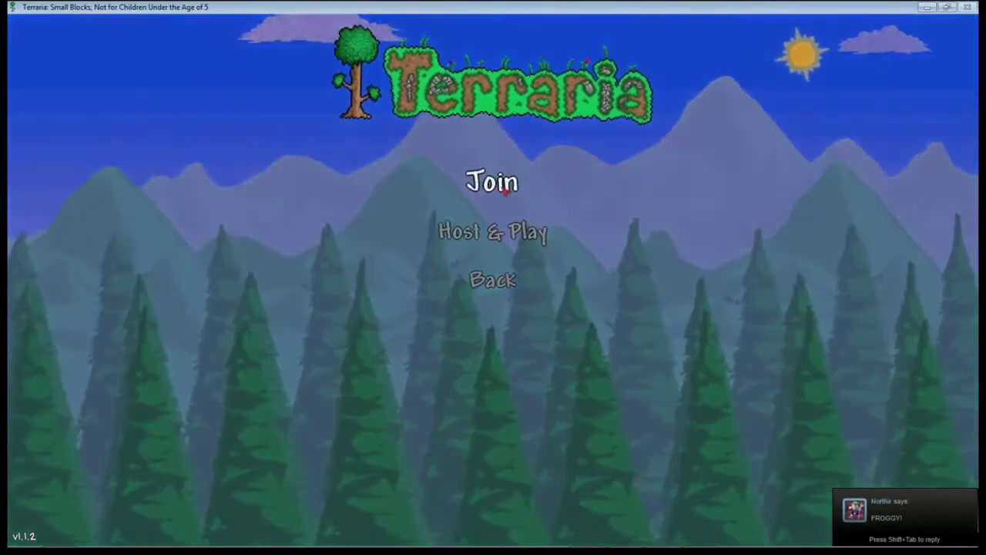
left_click(501, 233)
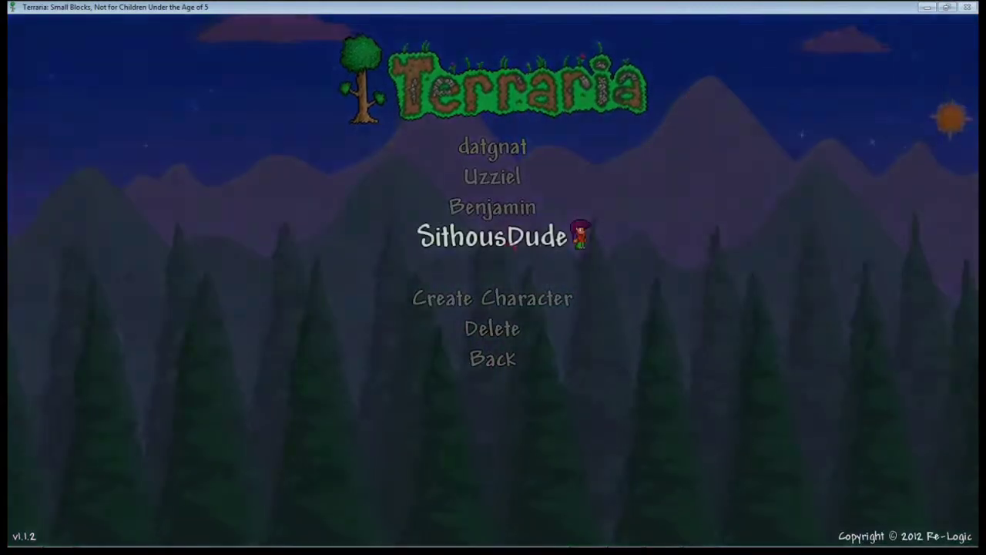
left_click(513, 243)
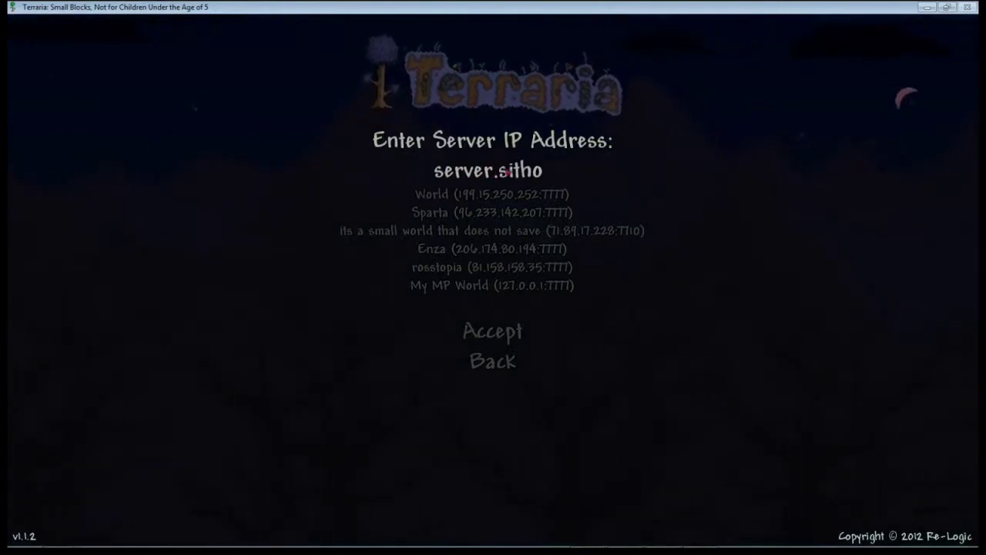
type("com")
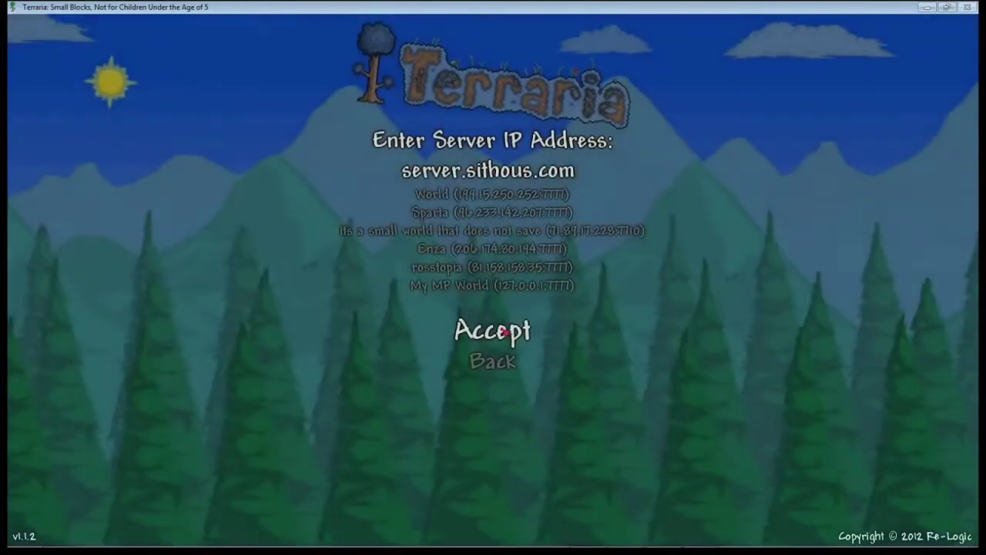
left_click(492, 330)
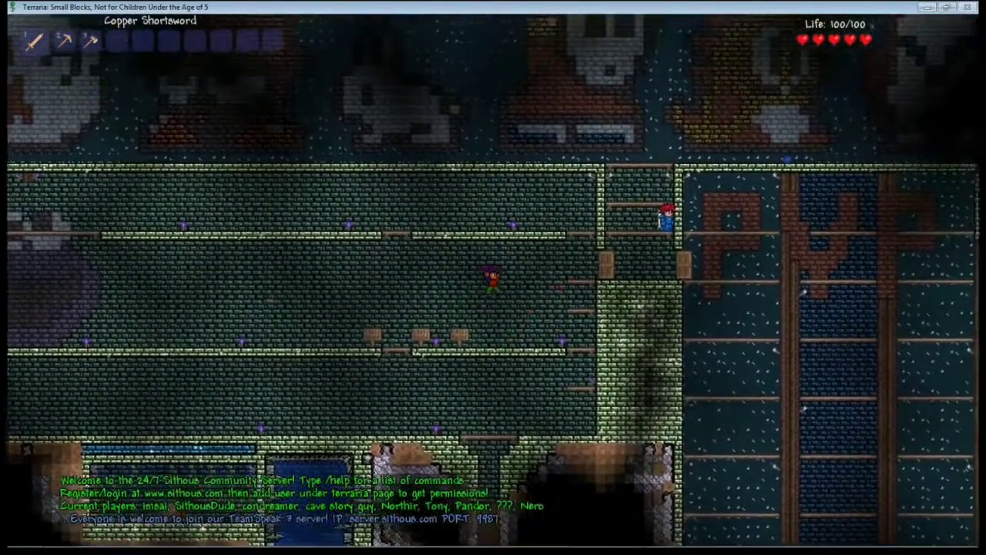
Walk right, jump onto the higher platform, walk left, then open and dismiss chat.
key("d")
key("space")
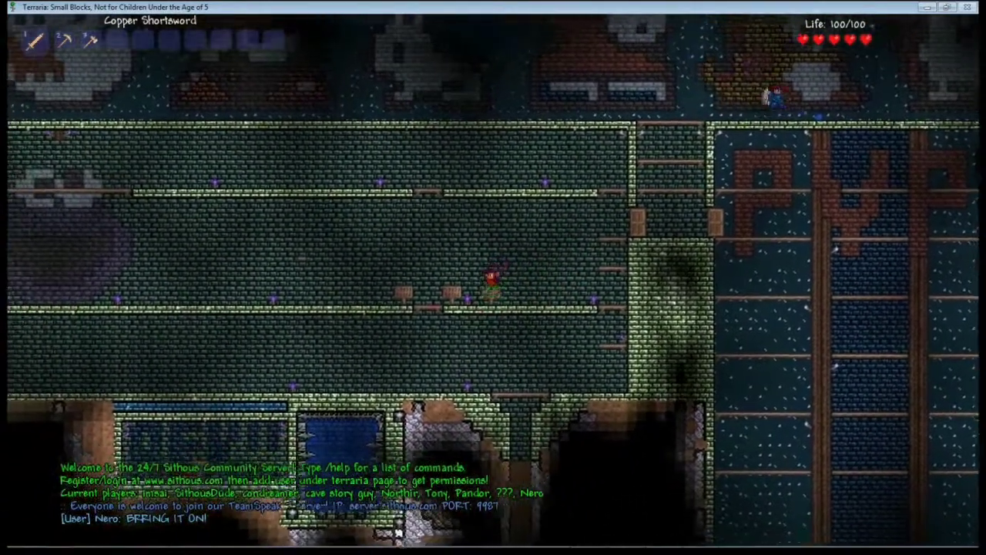
key("a")
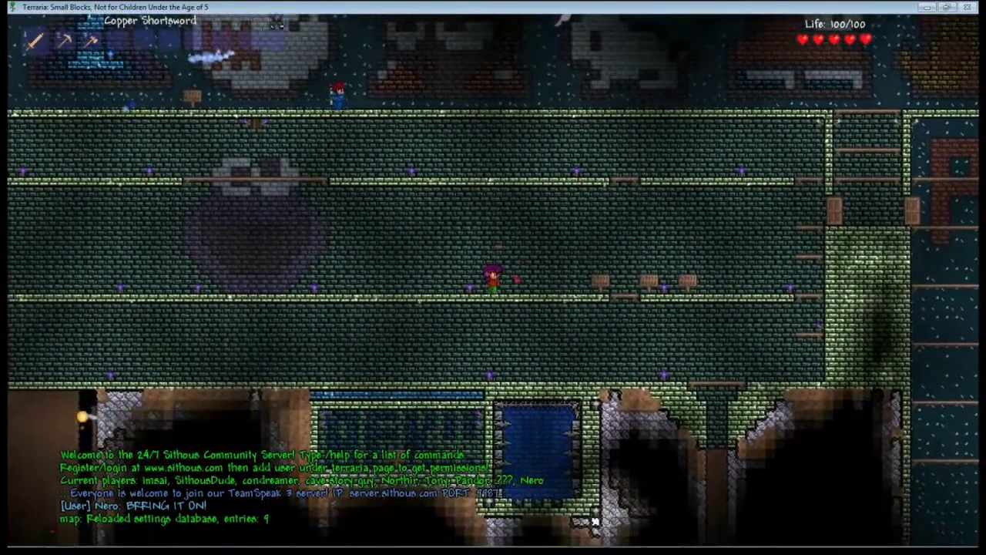
key("Return")
key("Return")
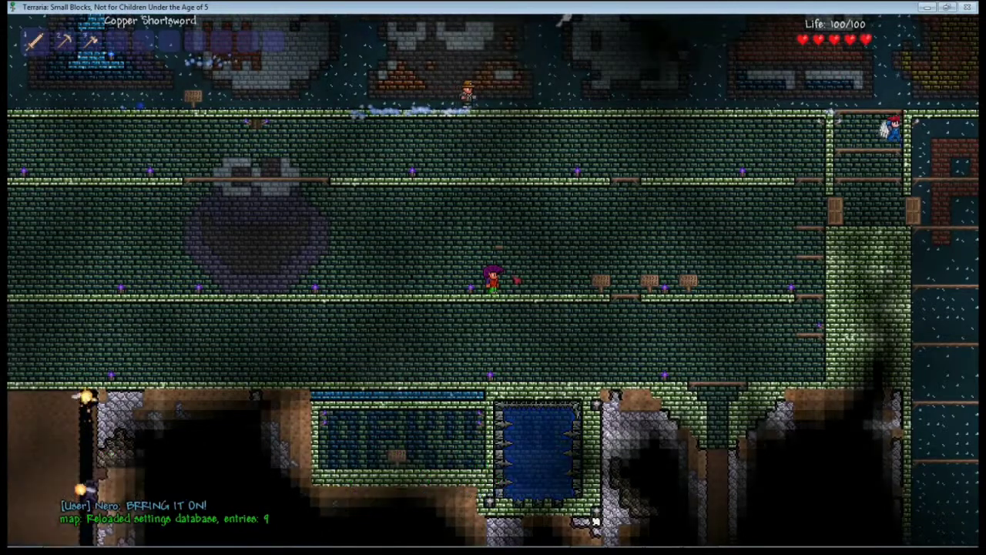
key("Return")
key("Return")
key("Return")
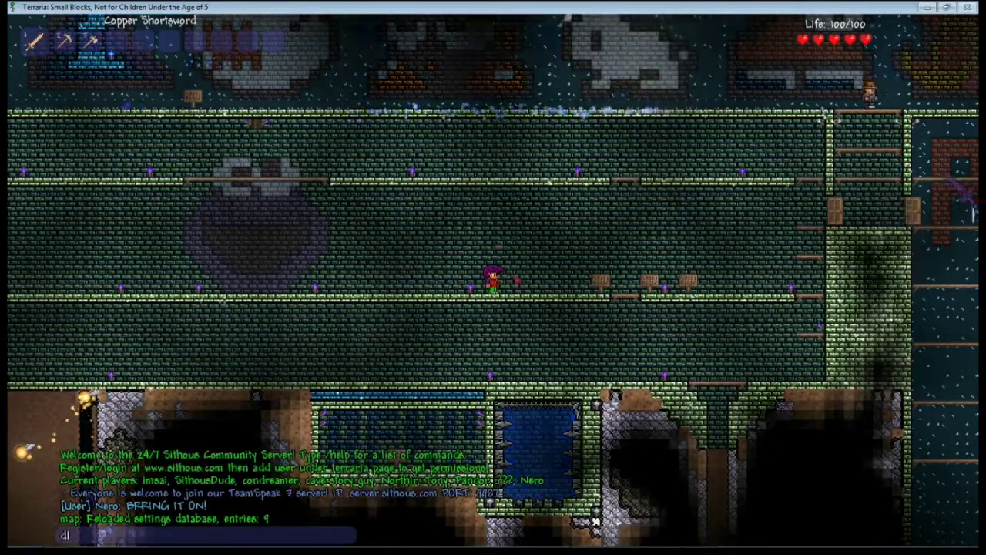
key("Escape")
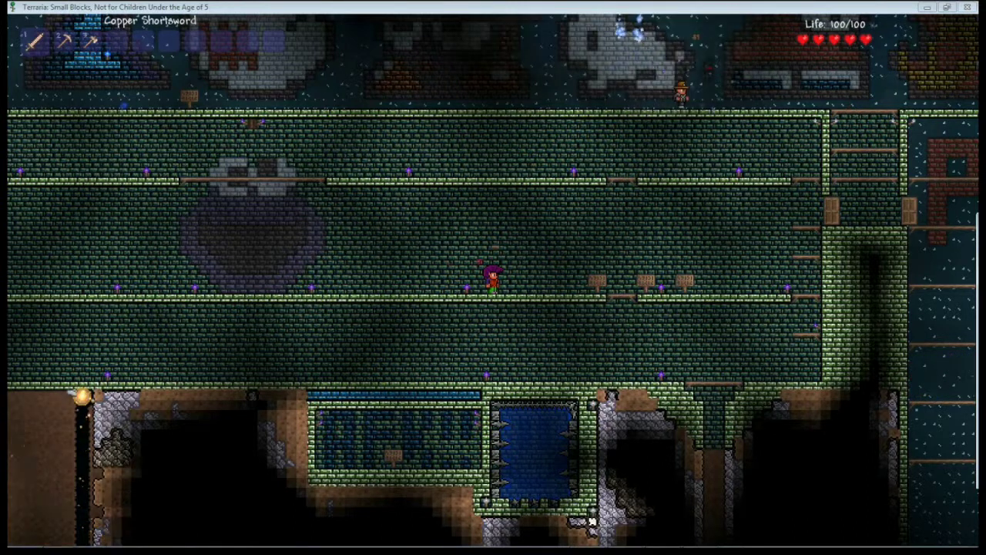
Swing the Copper Shortsword while jumping down and walking left, then right.
left_click(591, 522)
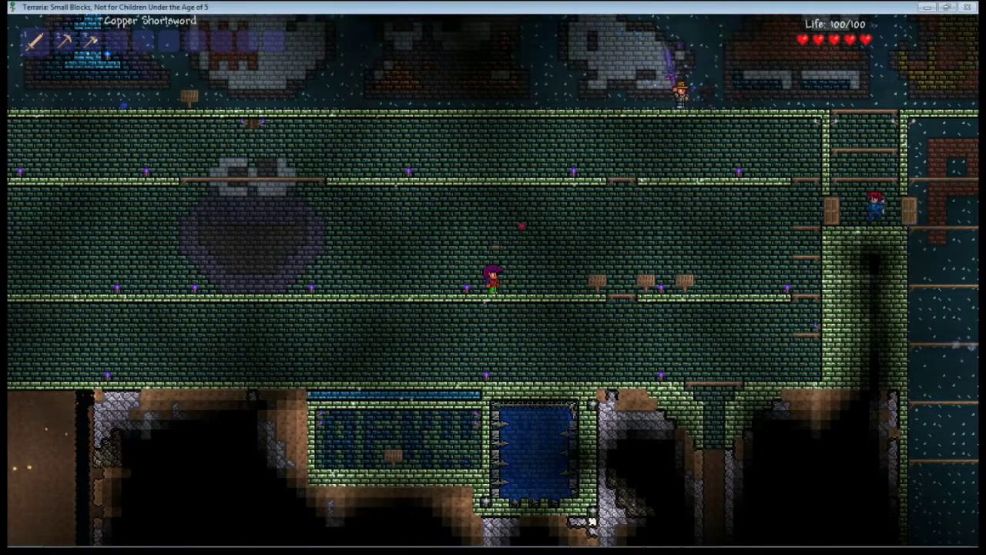
key("space")
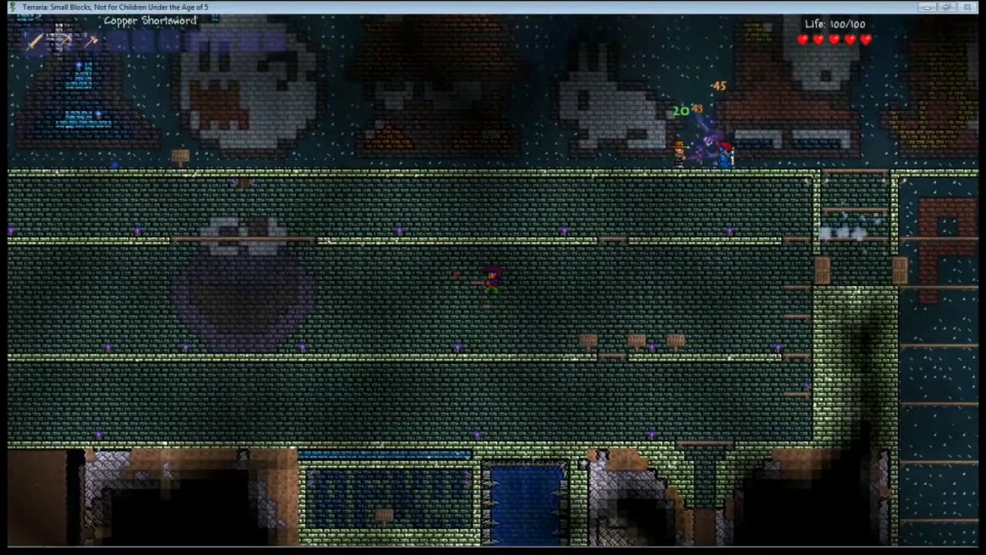
key("a")
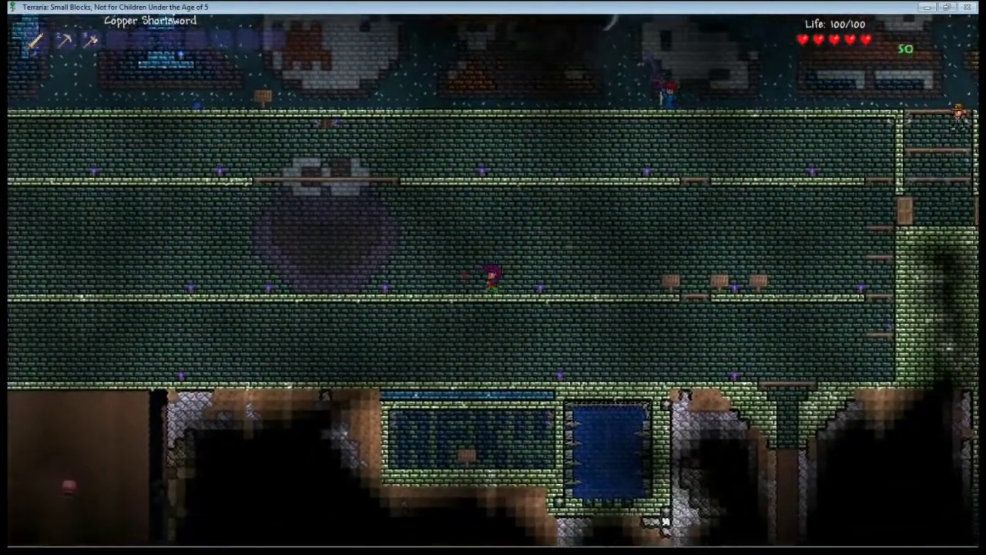
key("a")
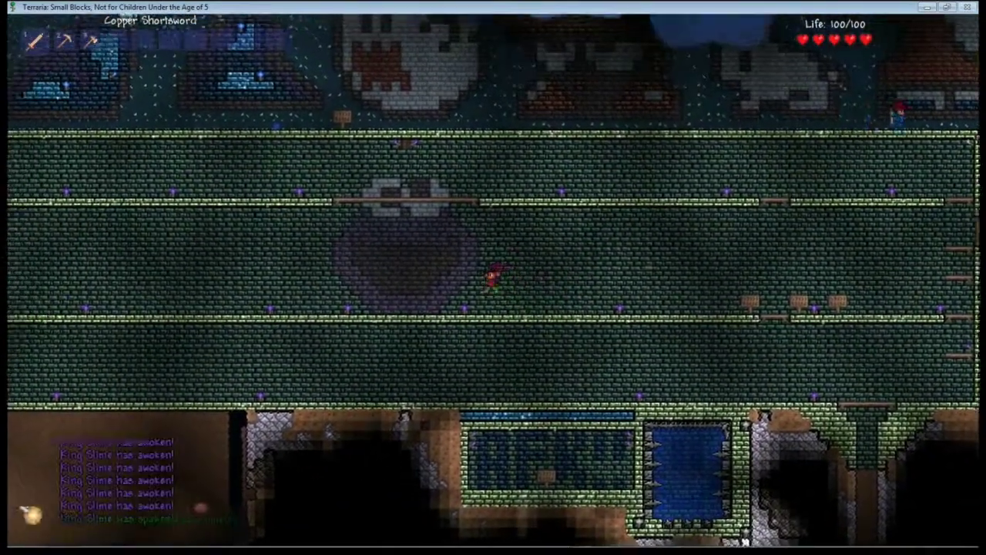
left_click(770, 523)
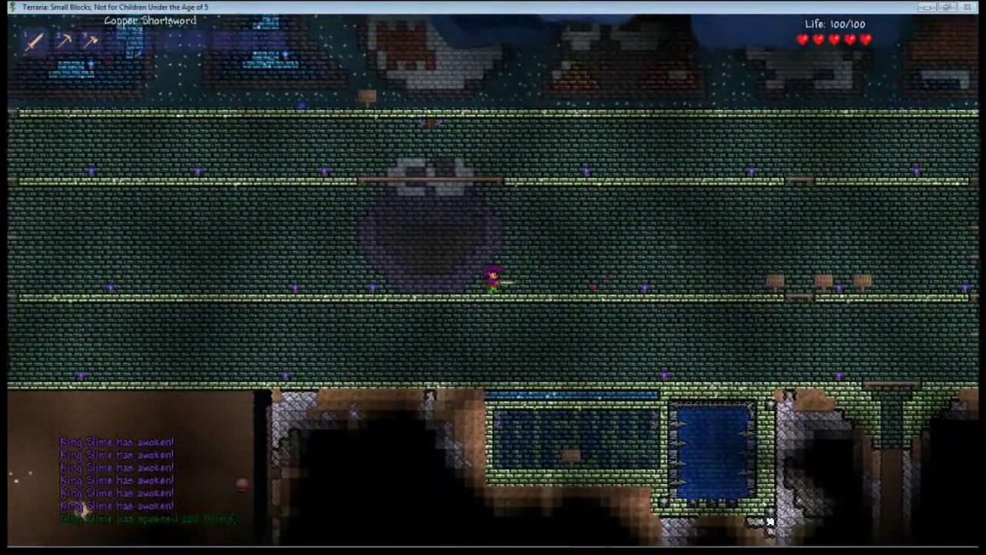
key("d")
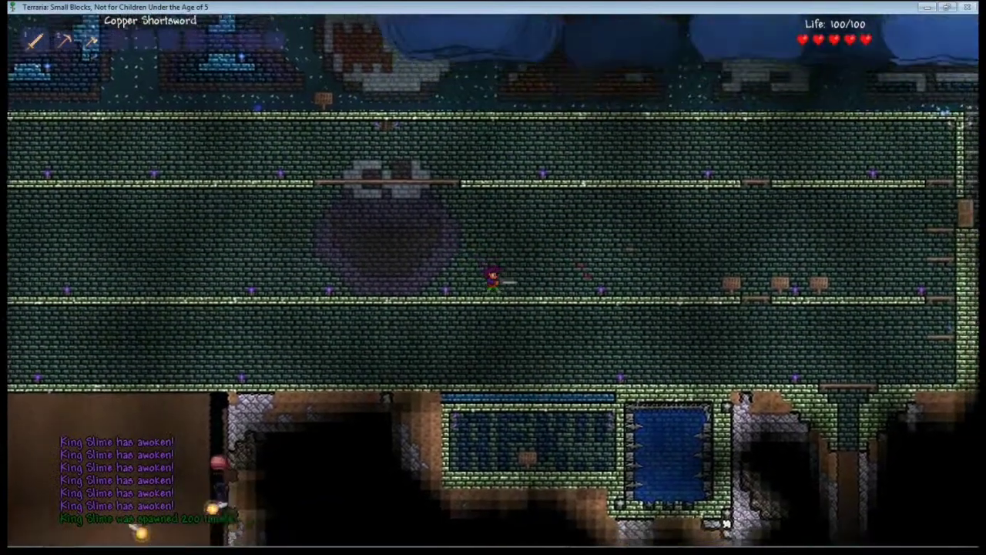
key("d")
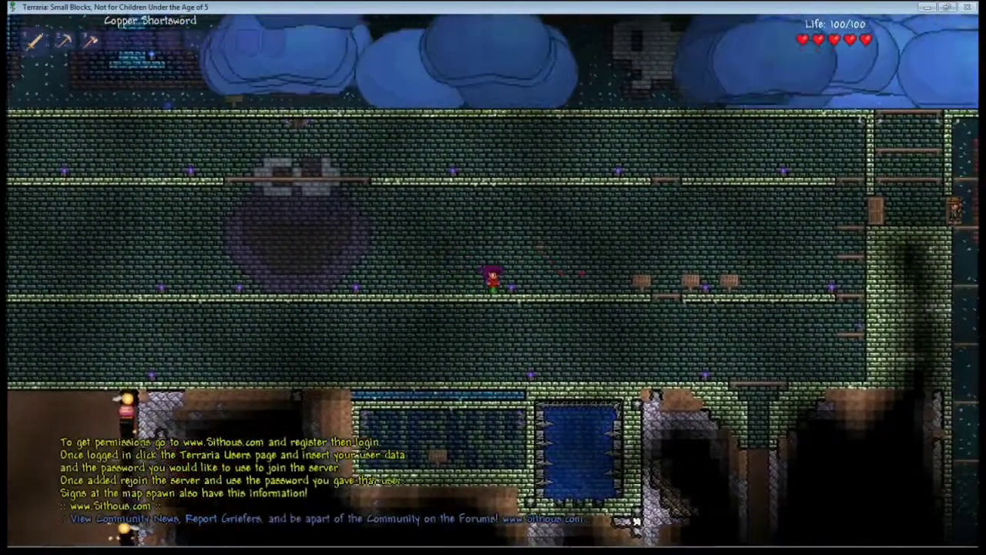
Open chat for a command, walk right to the spawn signs, read the server rules, and close them.
key("Return")
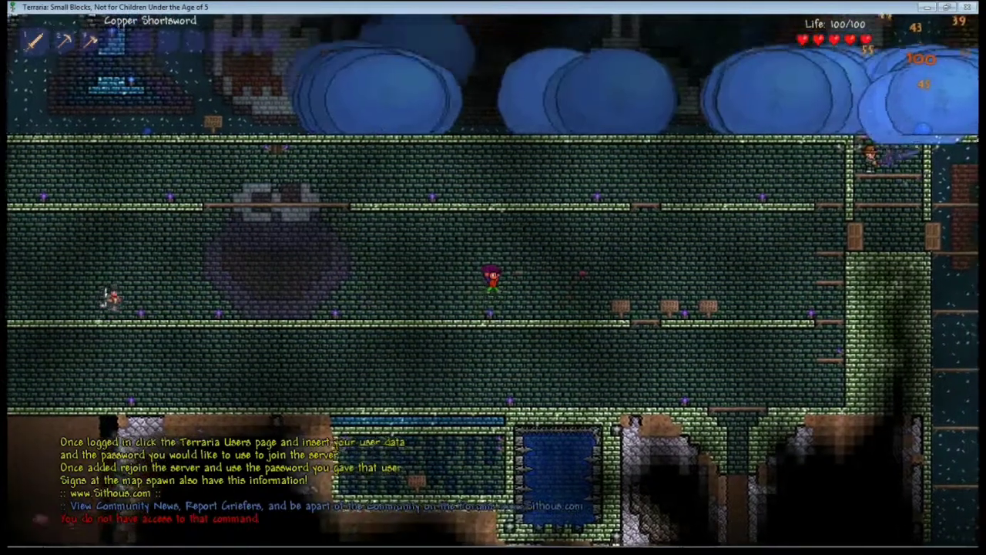
key("d")
key("space")
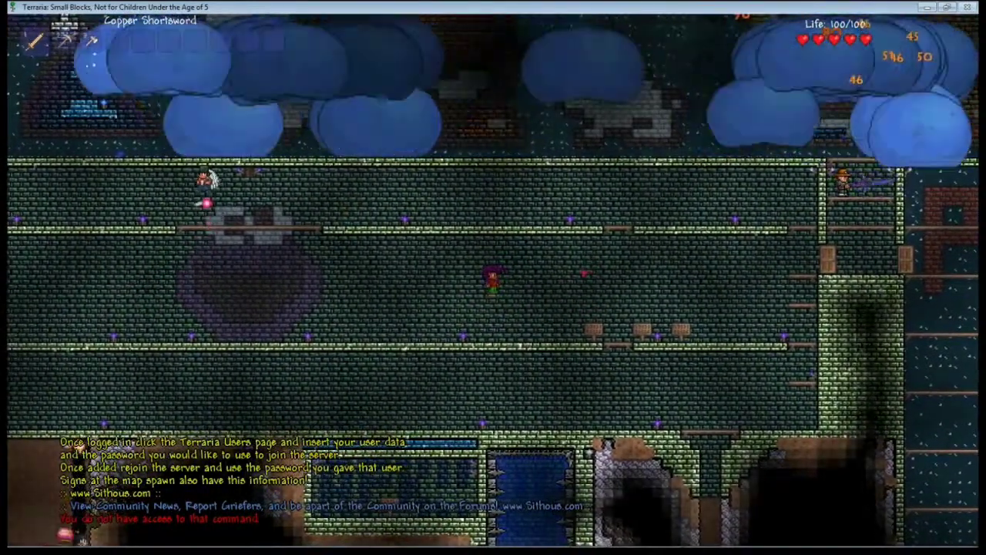
key("d")
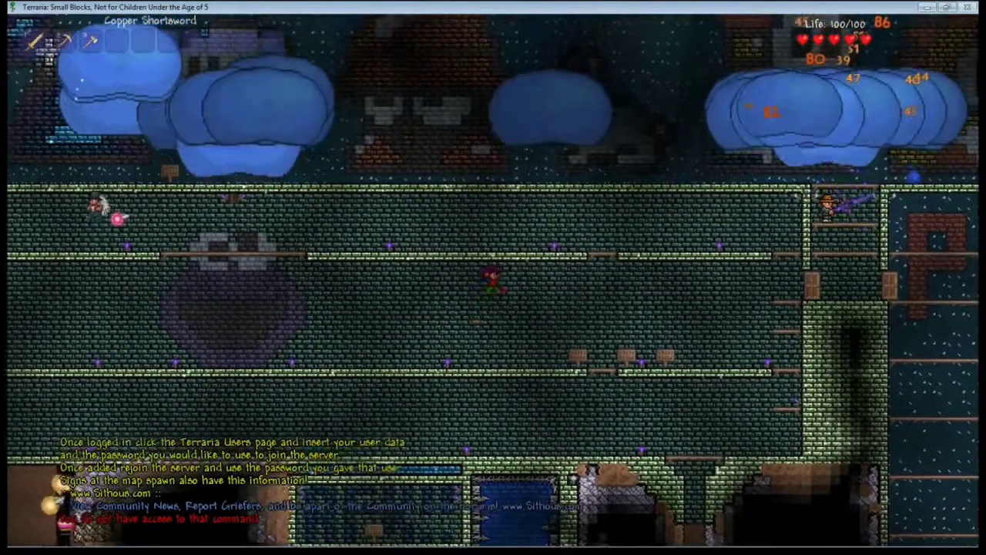
key("d")
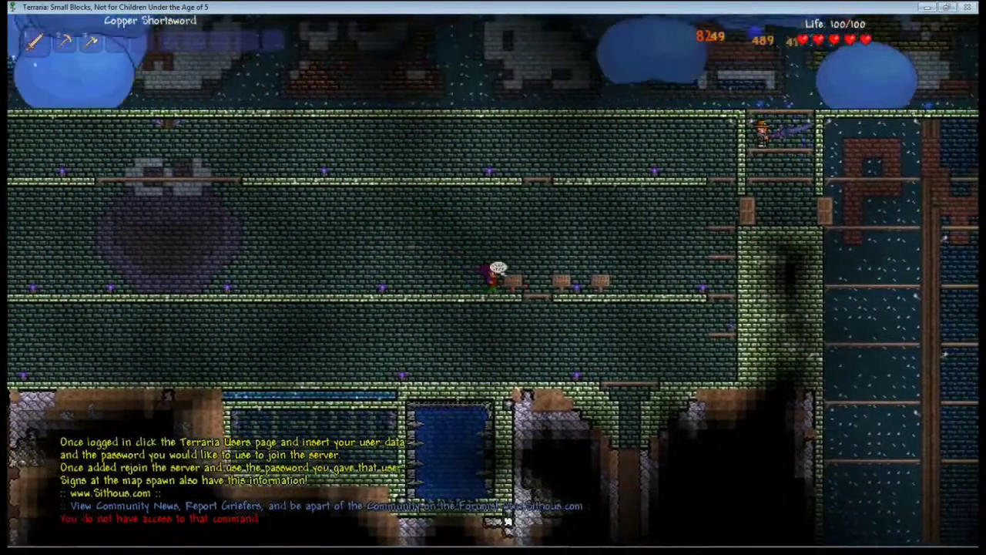
right_click(526, 280)
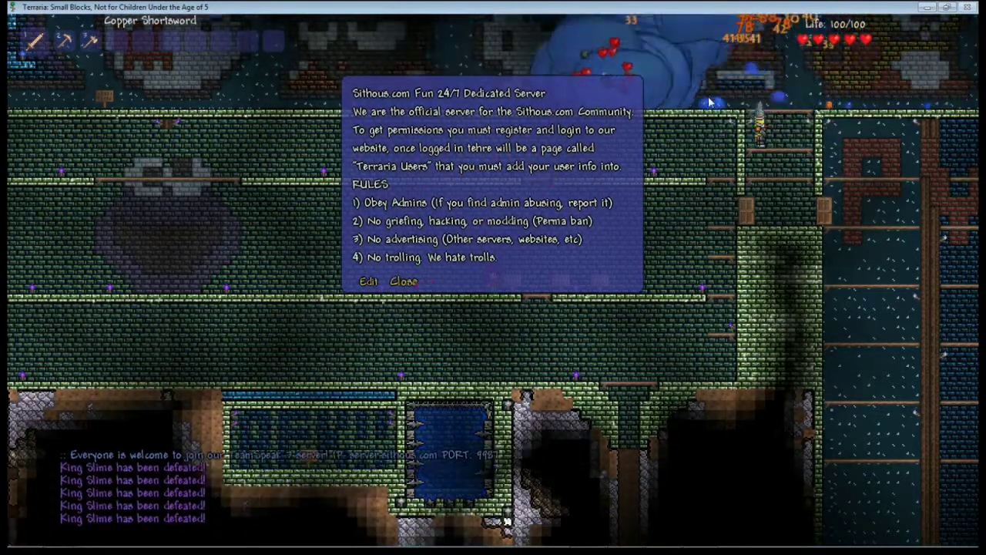
key("Escape")
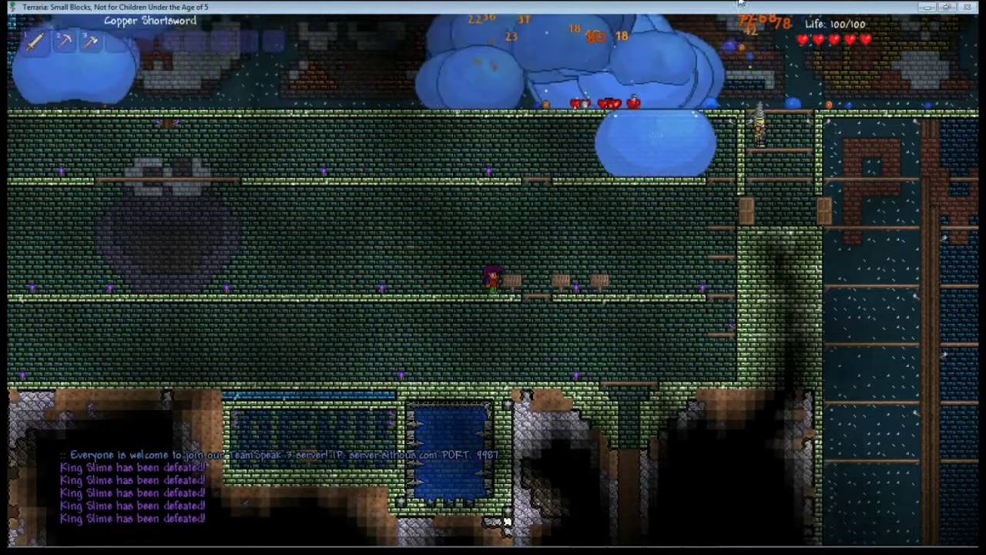
mouse_move(506, 548)
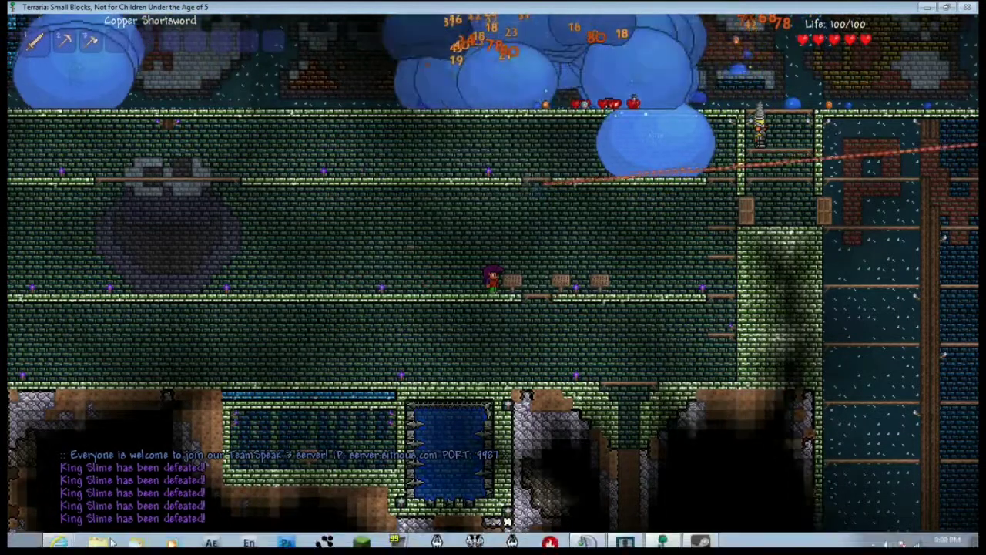
left_click(60, 535)
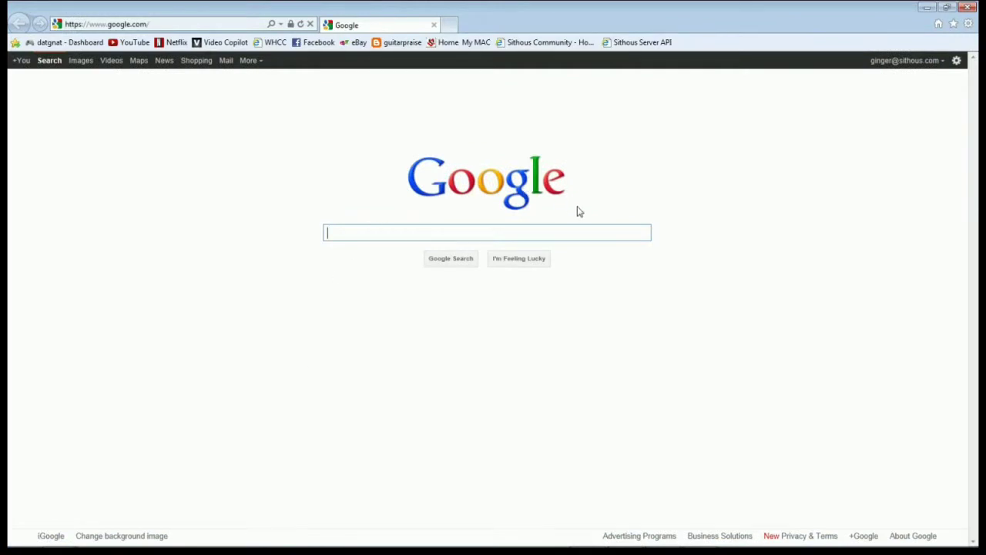
left_click(203, 23)
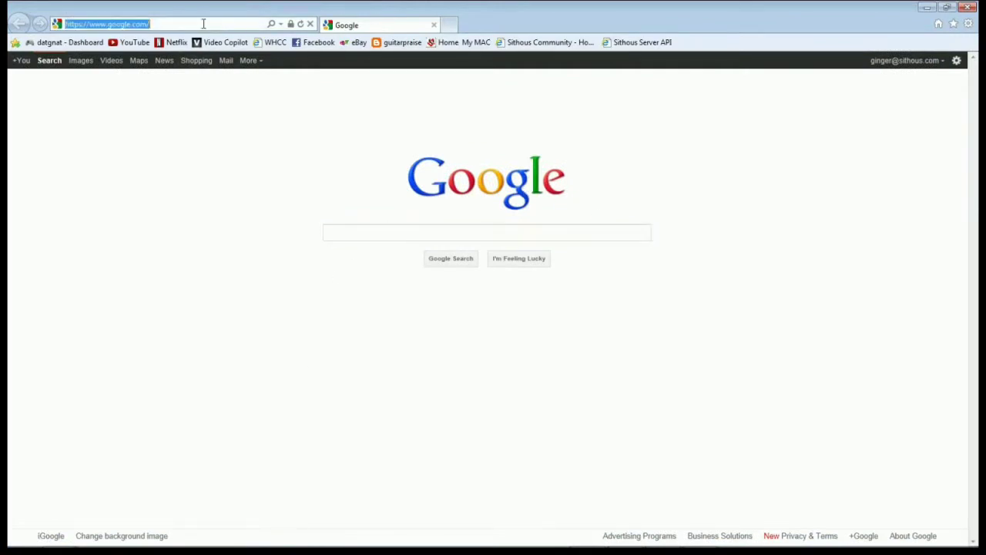
type("www.sitho")
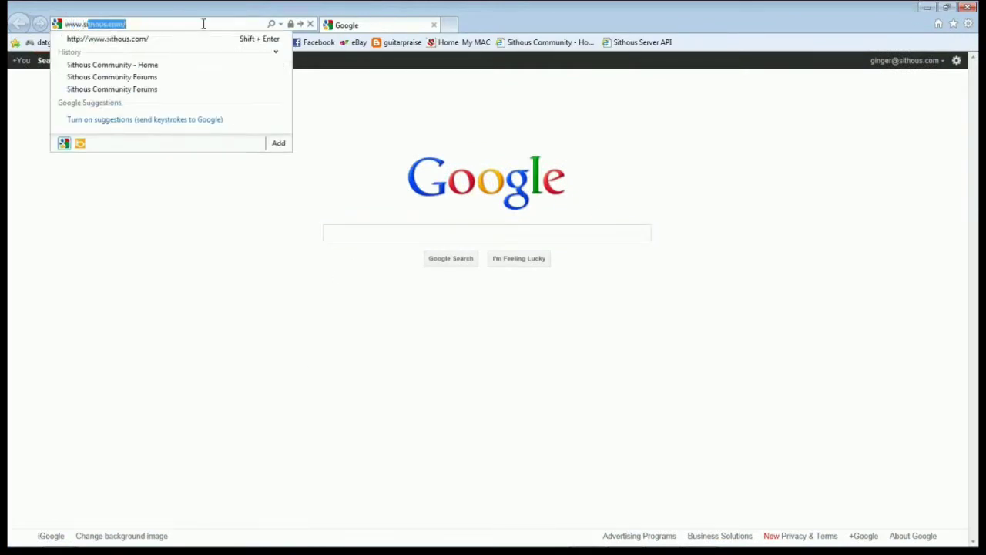
type("us.com/")
key("Return")
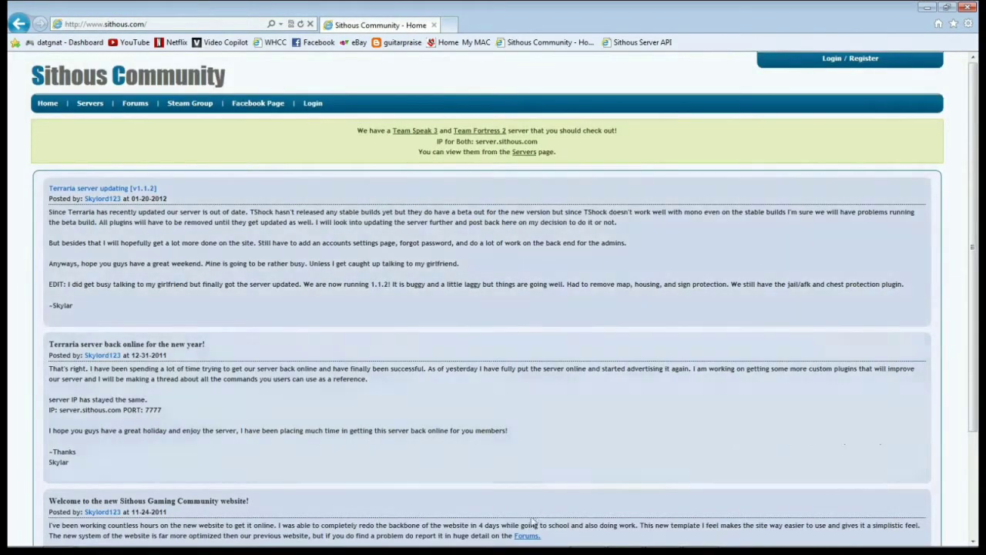
Drag Terraria's slider to the bottom in the Volume Mixer, then return to the Sithous homepage.
mouse_move(511, 540)
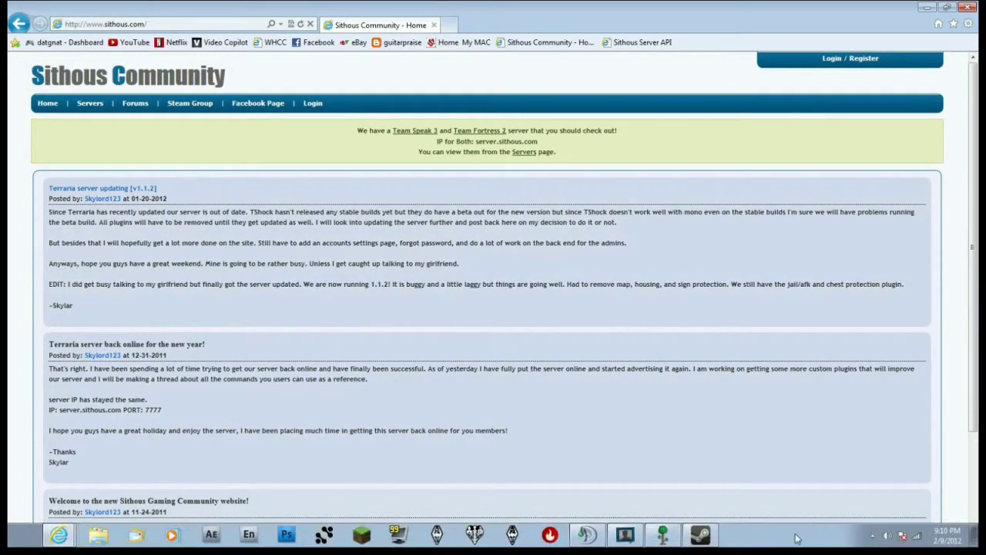
left_click(890, 536)
left_click(889, 510)
left_click_drag(805, 504, 933, 504)
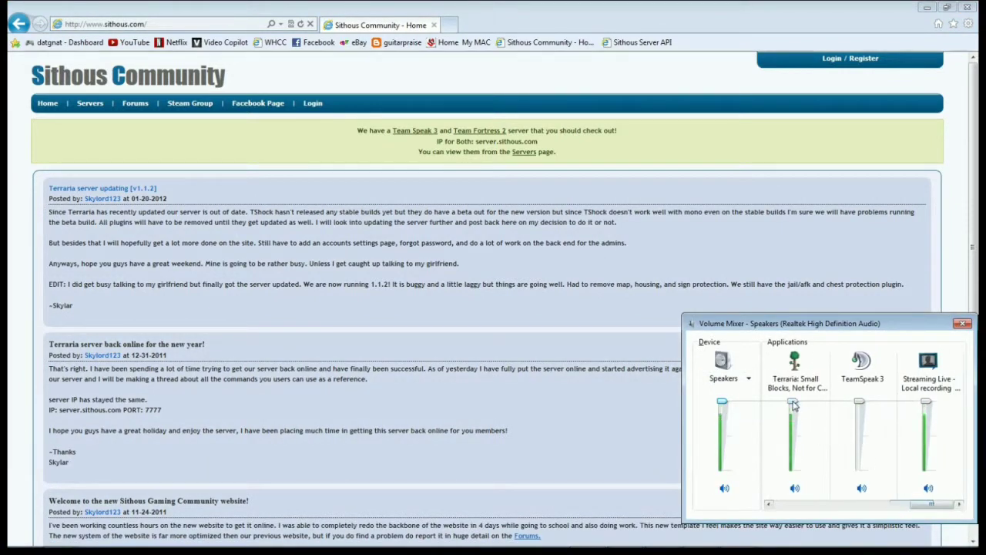
left_click_drag(793, 401, 794, 469)
left_click(554, 445)
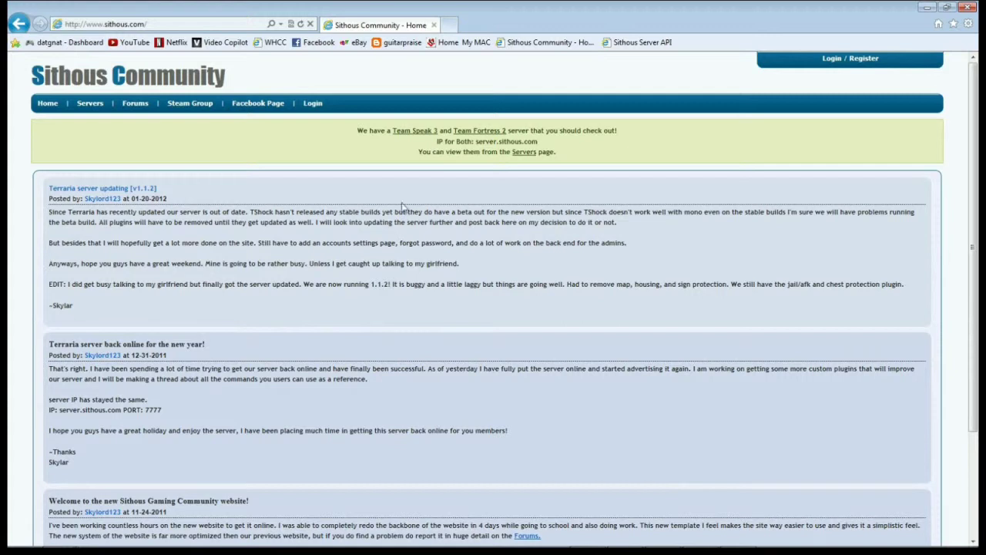
Open the Register form and enter the username.
left_click(873, 61)
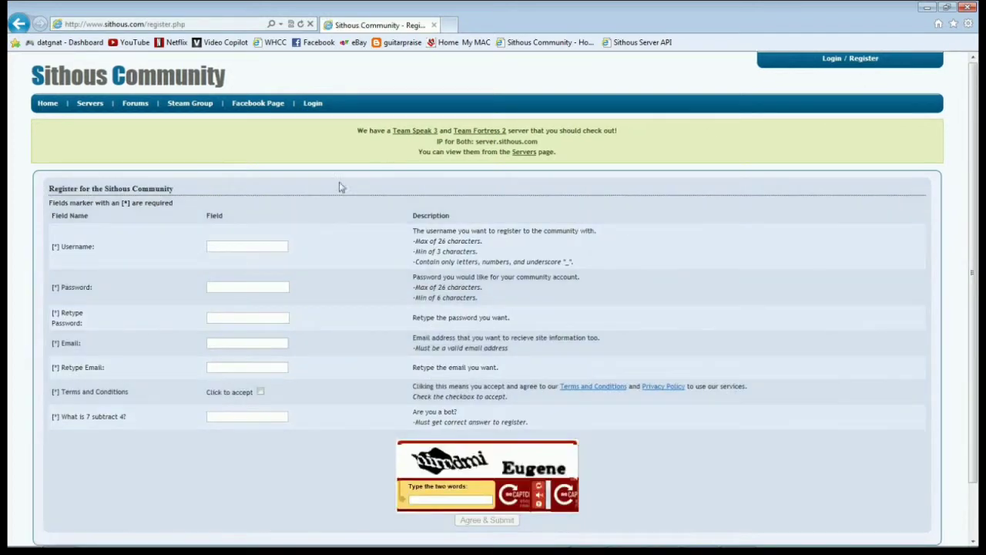
left_click(244, 245)
type("ithousdude")
key("Tab")
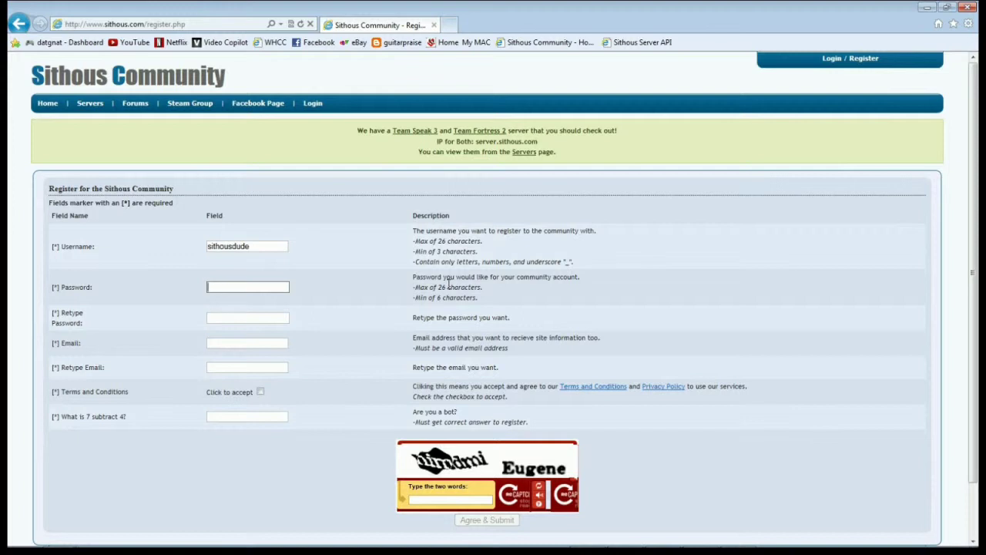
Enter the password, retype it in the confirmation field, and move to Email.
type("*****")
key("Tab")
type("*******")
key("Tab")
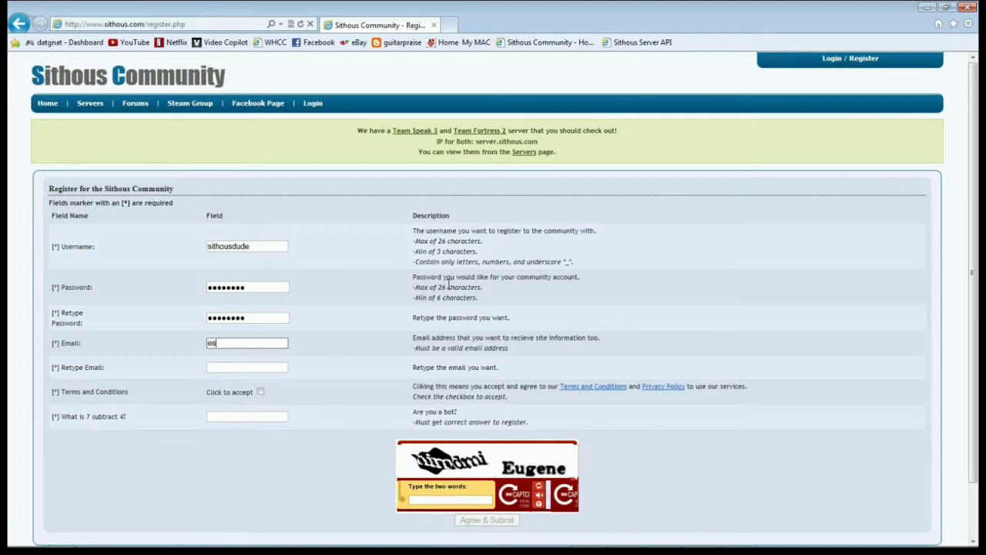
Clear the e-mail field, check the Steam friend chat and drag it aside, then return to the form.
key("BackSpace")
key("BackSpace")
mouse_move(647, 550)
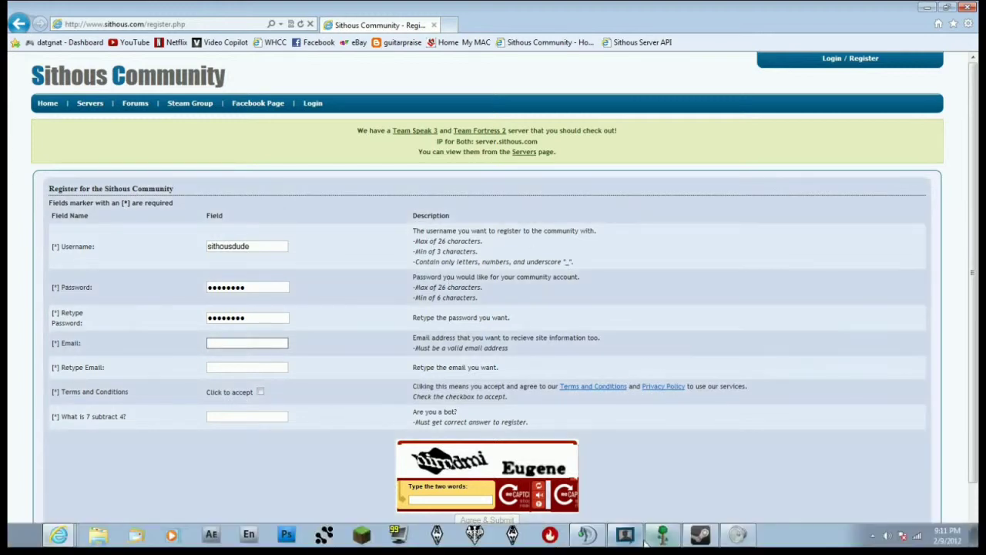
left_click(703, 542)
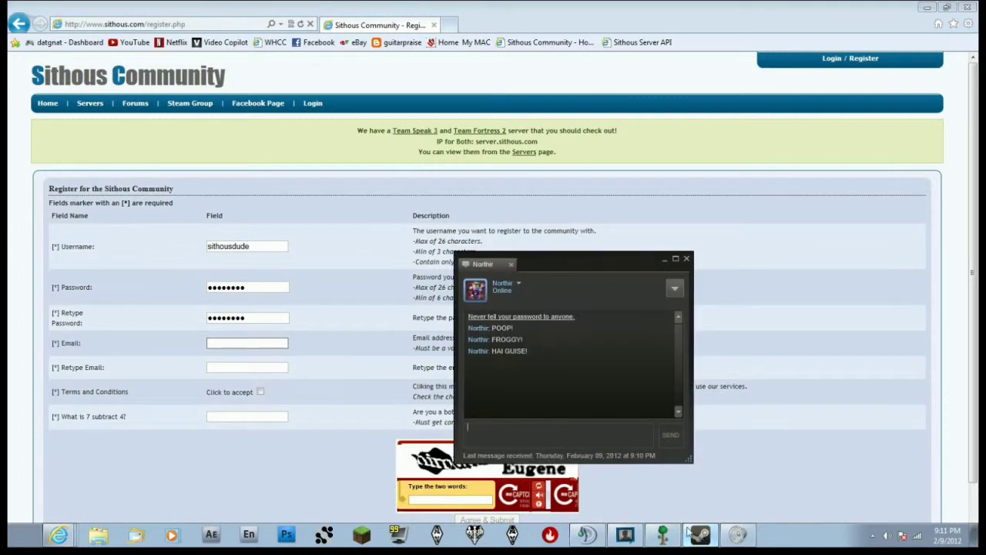
mouse_move(581, 265)
left_mouse_down()
mouse_move(526, 252)
mouse_move(398, 183)
mouse_move(985, 178)
left_mouse_up()
left_click(244, 343)
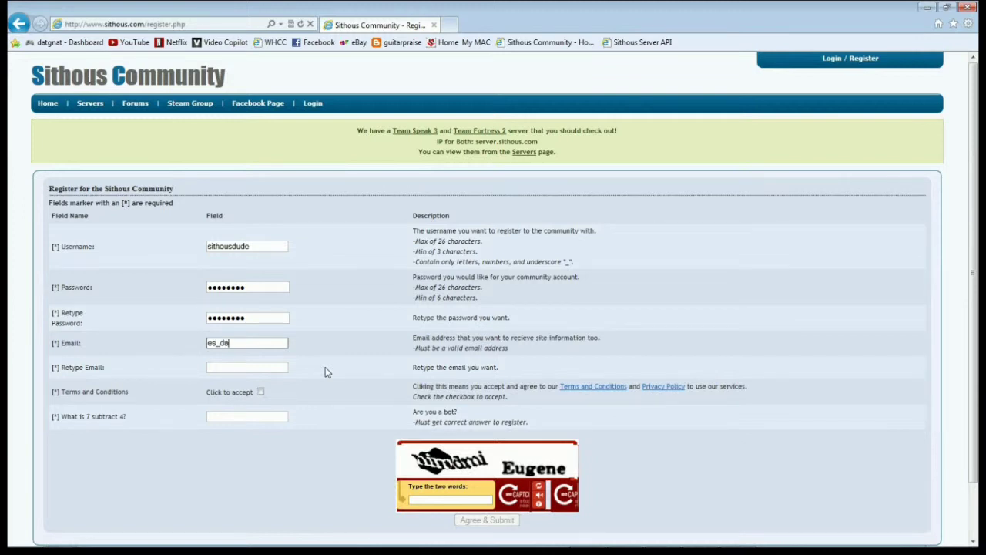
Enter the account's e-mail address in both e-mail fields and tick the Terms and Conditions checkbox.
key("BackSpace")
key("BackSpace")
key("Tab")
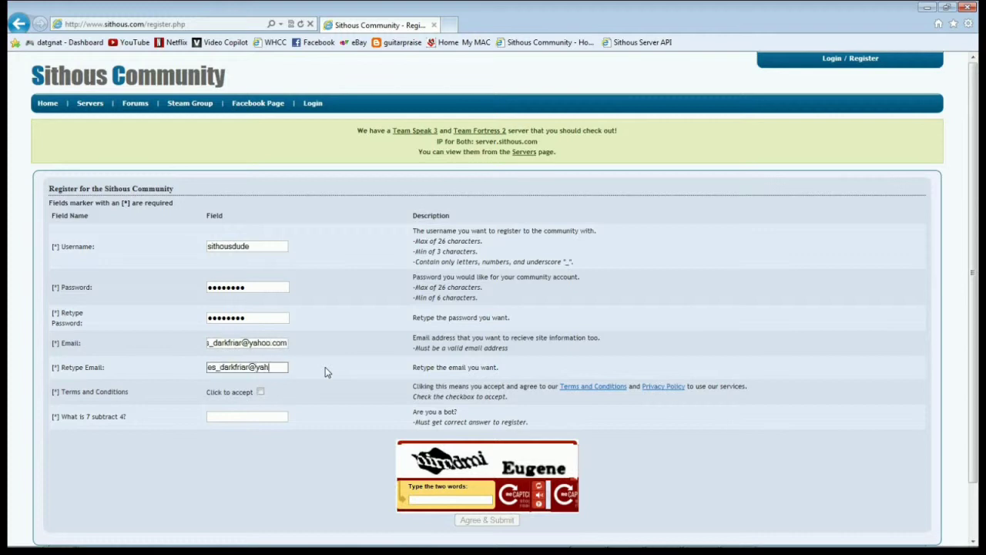
left_click(260, 392)
left_click(249, 416)
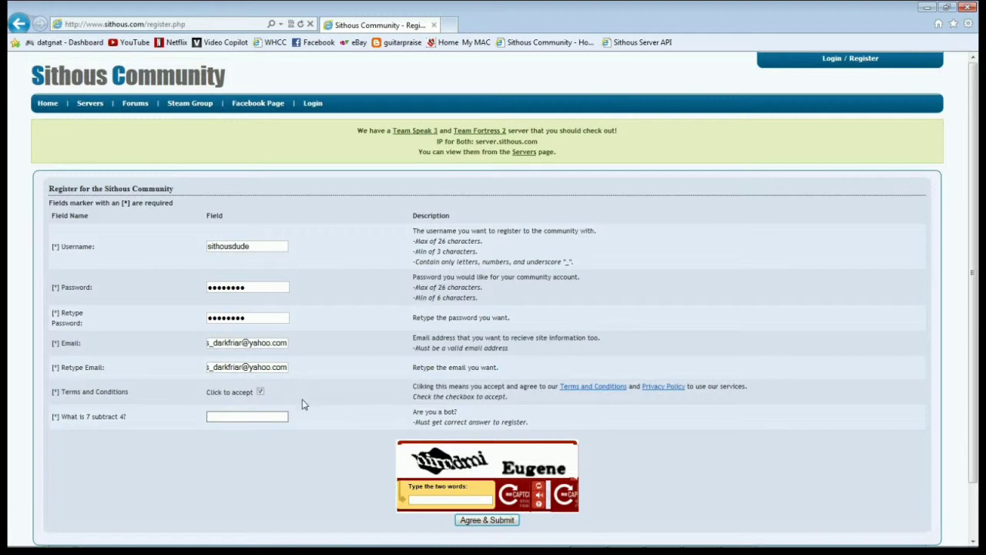
Answer 3 to the 'What is 7 subtract 4' question, replacing the wrong 1000.
scroll(324, 374, "down", 2)
left_click(272, 356)
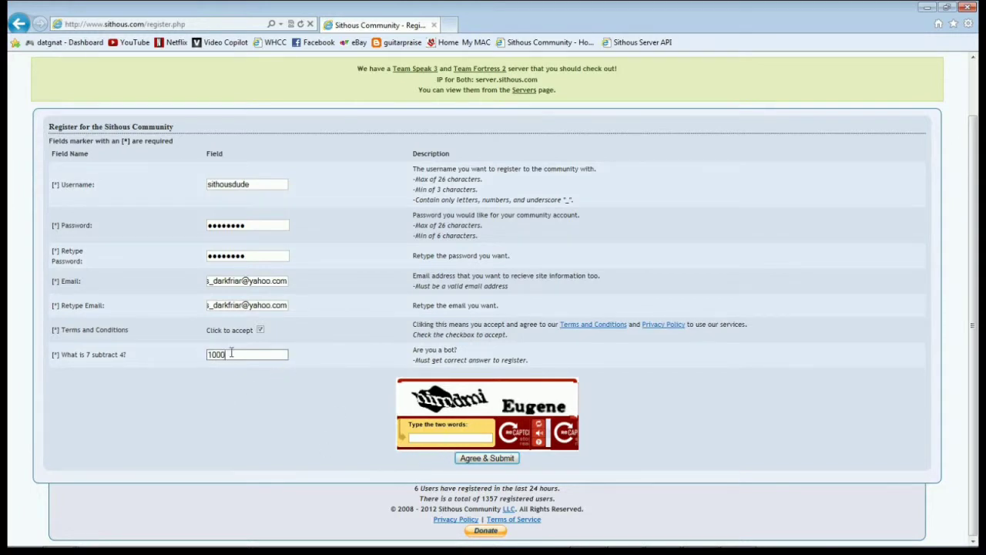
left_click_drag(232, 354, 151, 362)
key("BackSpace")
type("3")
Enter the captcha words and submit the registration with Agree & Submit.
left_click(456, 440)
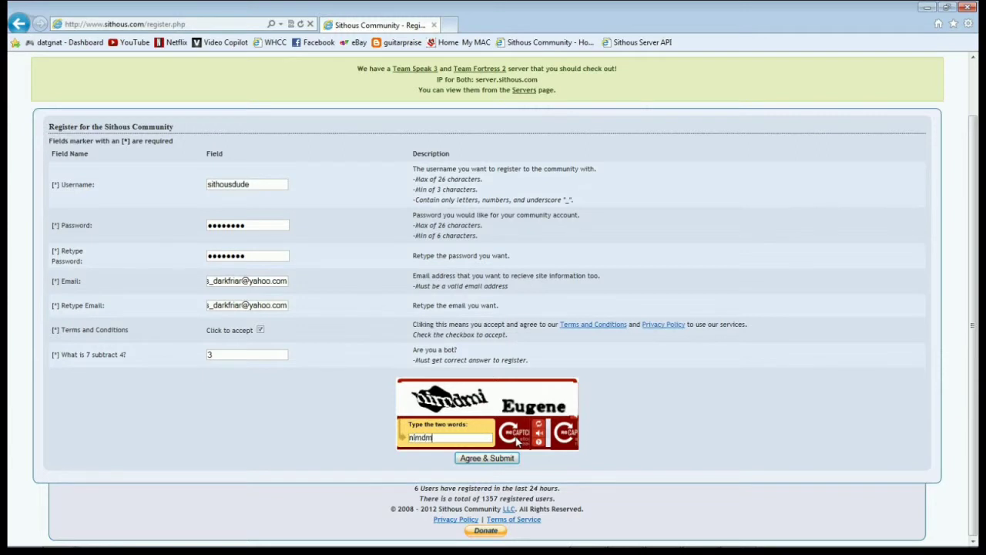
type("ugene")
left_click(488, 459)
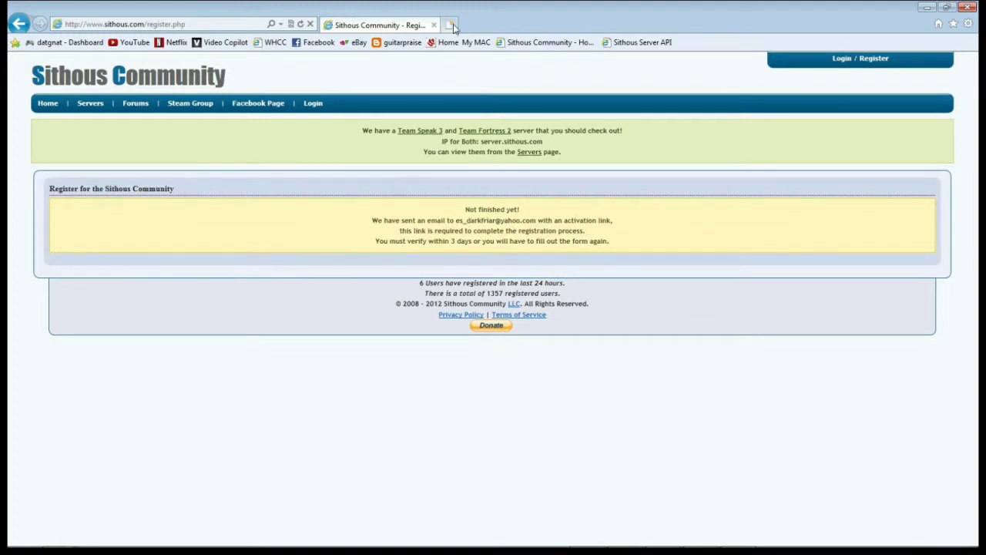
left_click(450, 25)
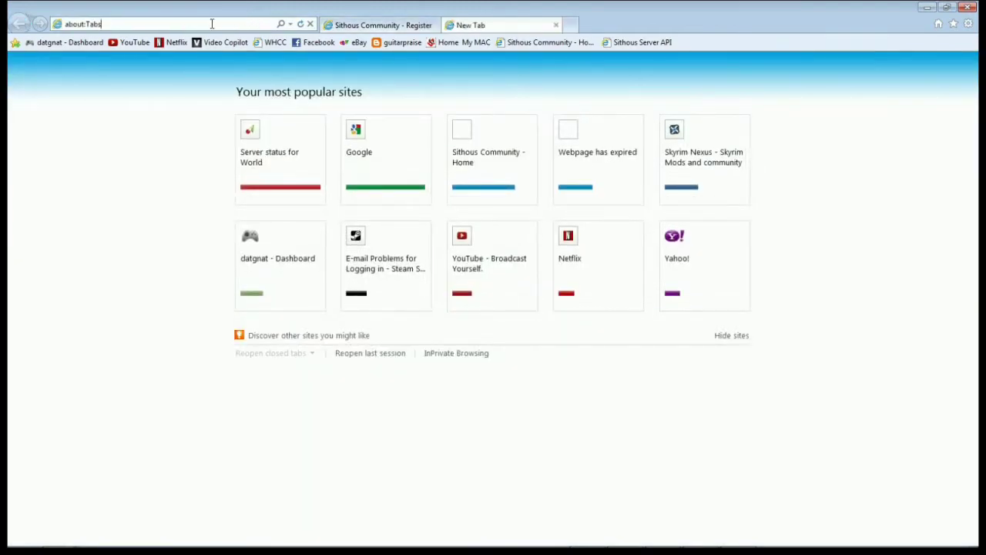
left_click(88, 24)
type("www.y")
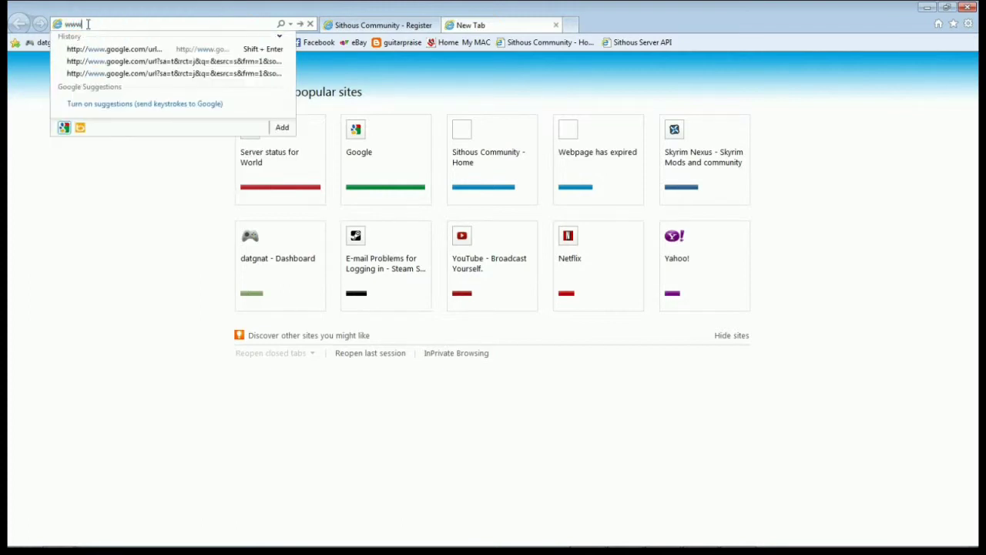
type("ahoo.com/")
key("Return")
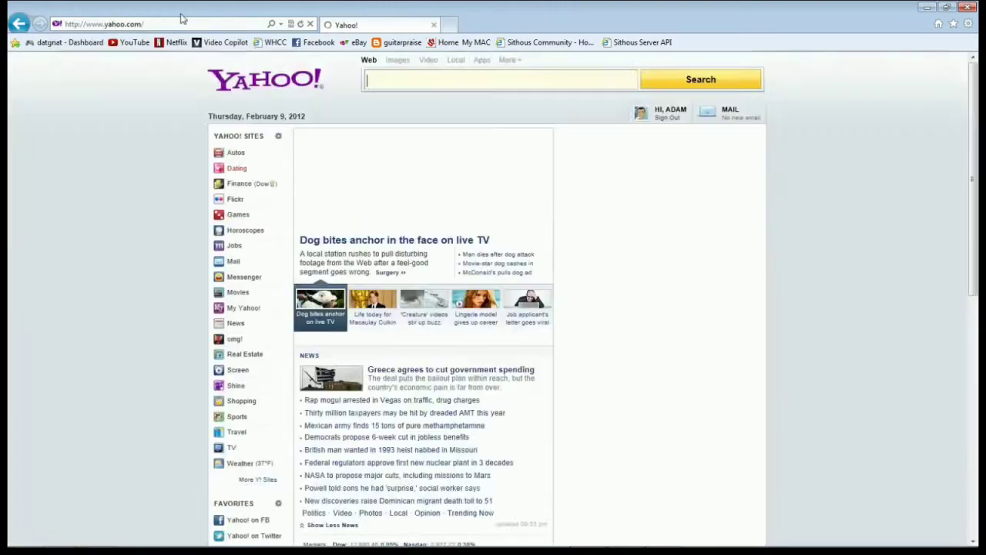
Go into Yahoo Mail and show the Inbox message list.
mouse_move(669, 114)
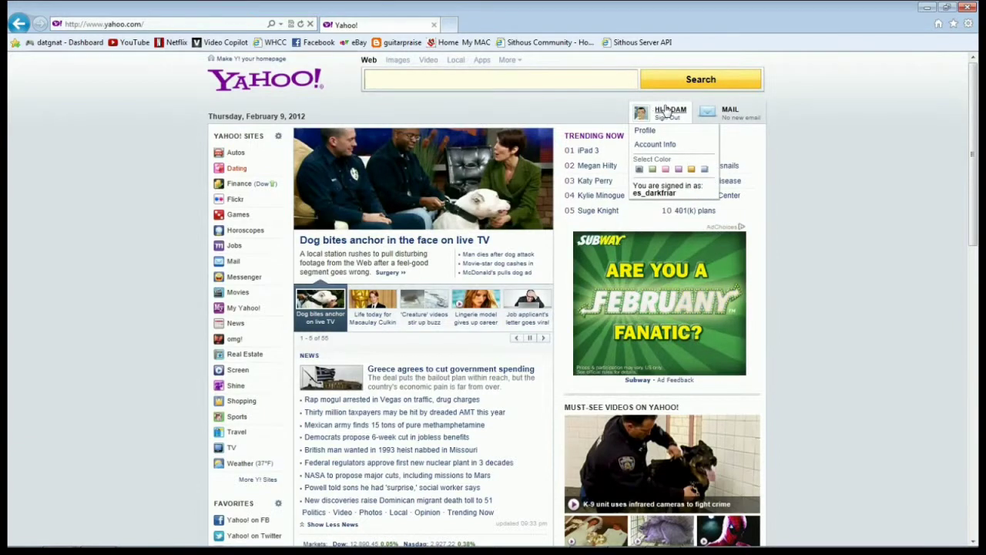
left_click(668, 112)
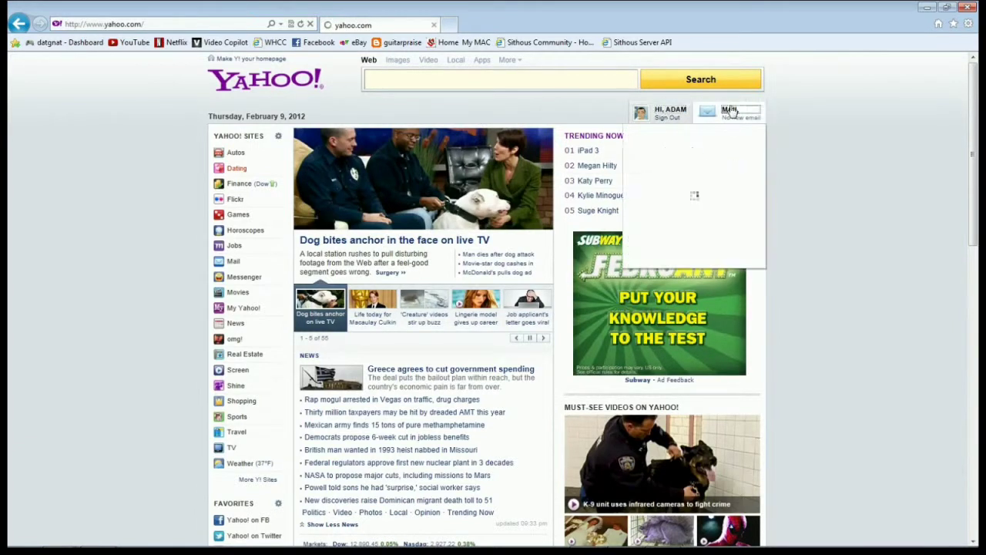
left_click(731, 113)
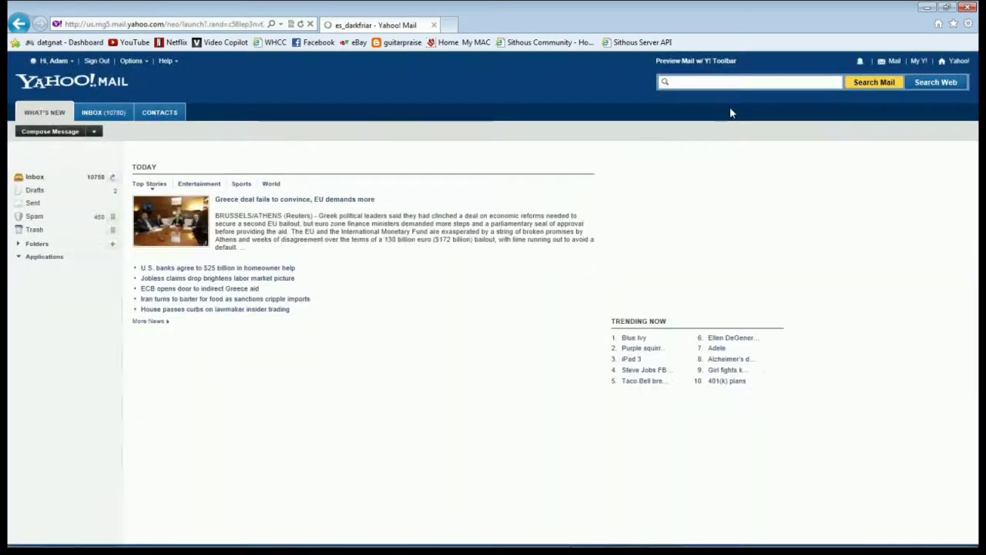
left_click(50, 177)
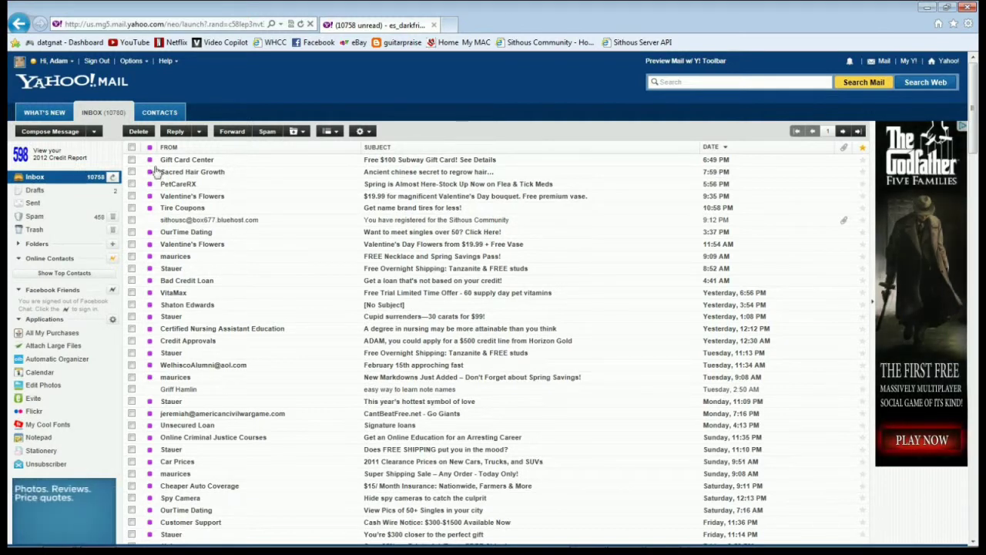
Open the Sithous Community registration e-mail and scroll down to its activation link.
left_click(227, 221)
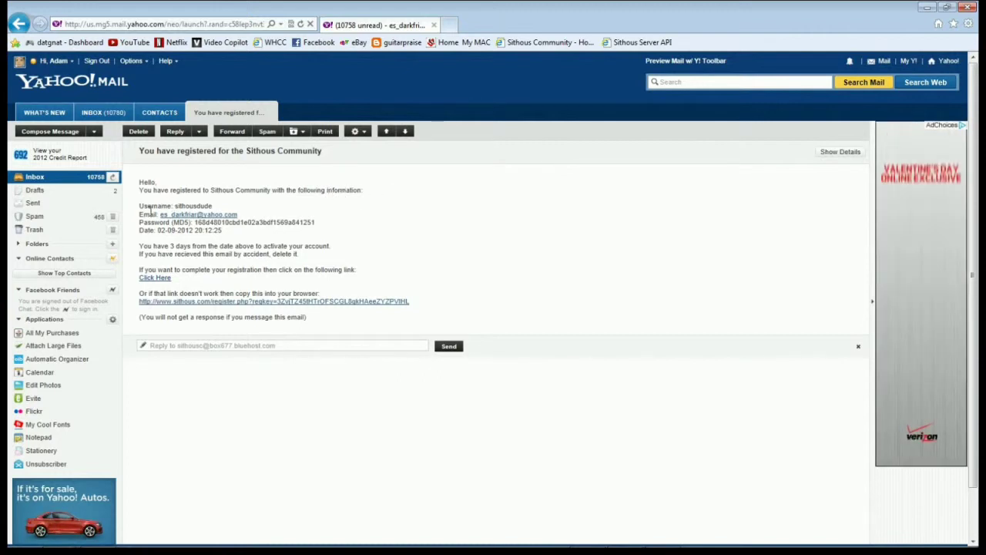
scroll(307, 201, "down", 1)
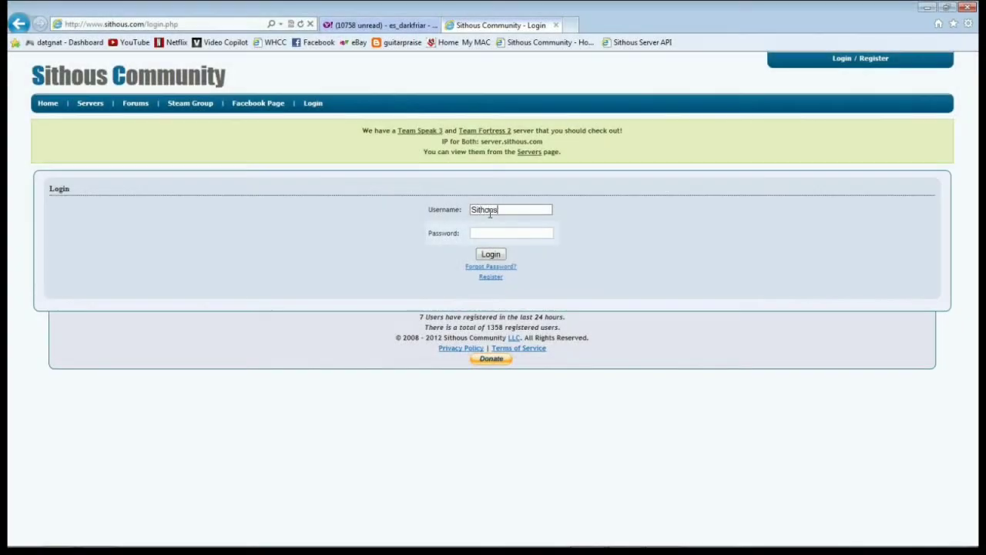
Log in with the account's username and password, then go to the Terraria Users page.
type("Dude")
key("Tab")
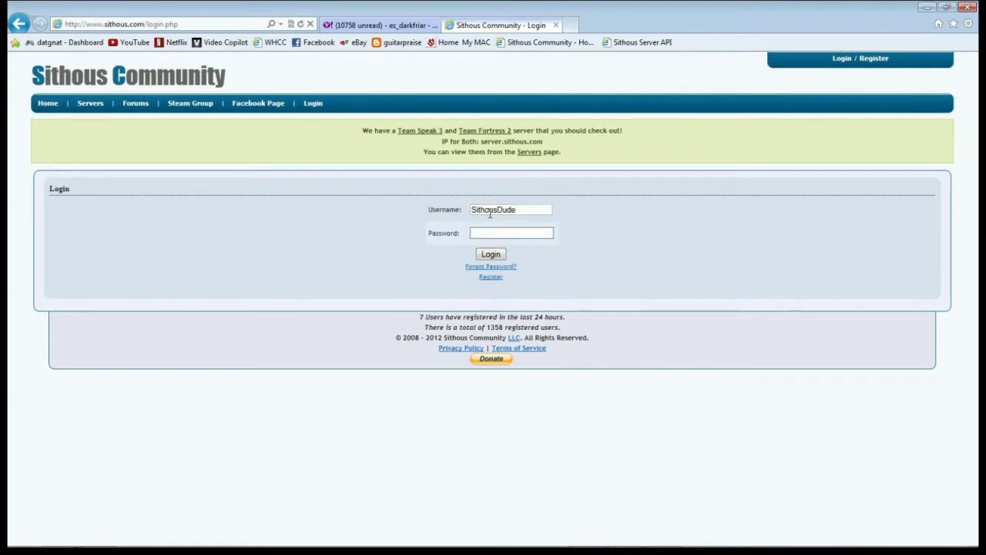
type("*********")
left_click(500, 258)
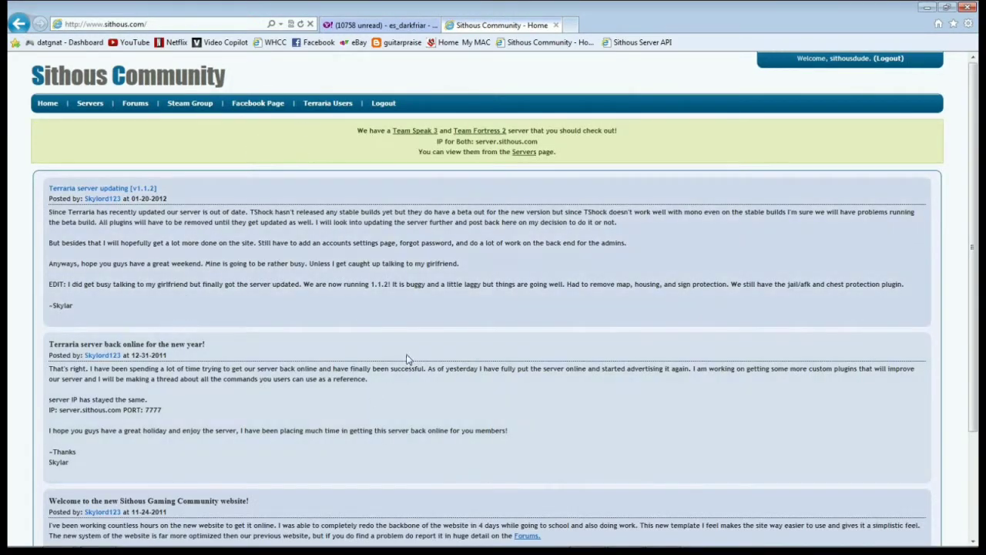
left_click(333, 107)
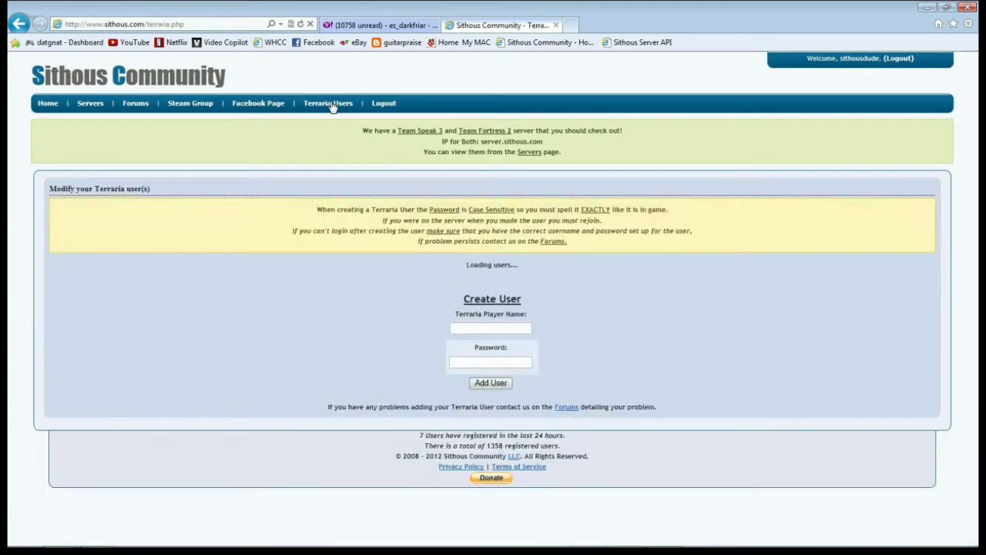
Create Terraria user SithousDude with its password and dismiss the user-added confirmation.
left_click(504, 329)
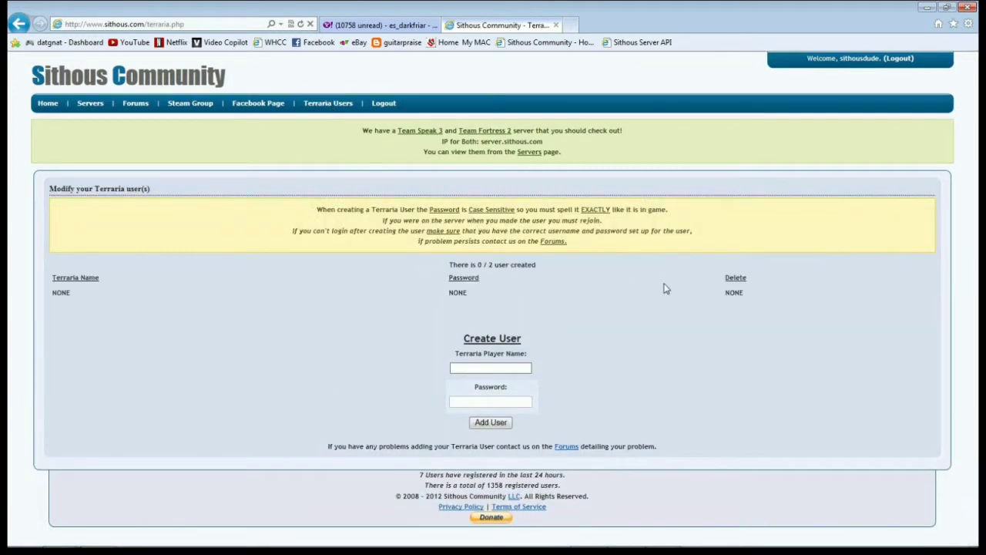
key("Tab")
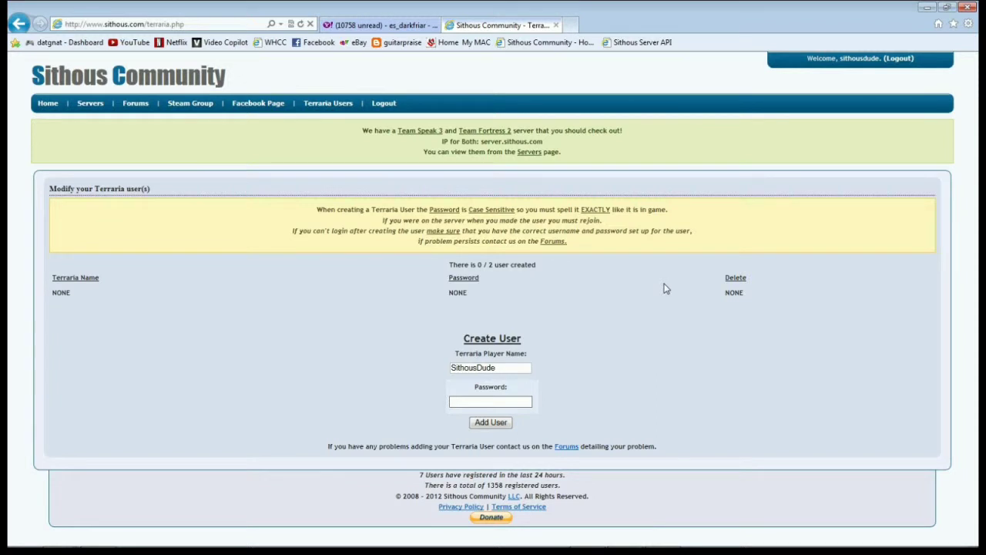
left_click(498, 425)
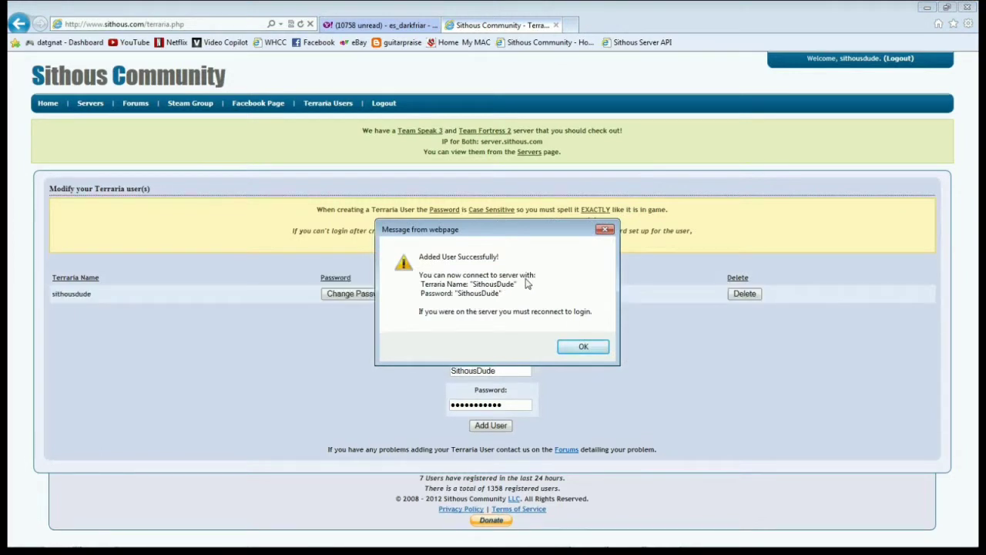
left_click(584, 347)
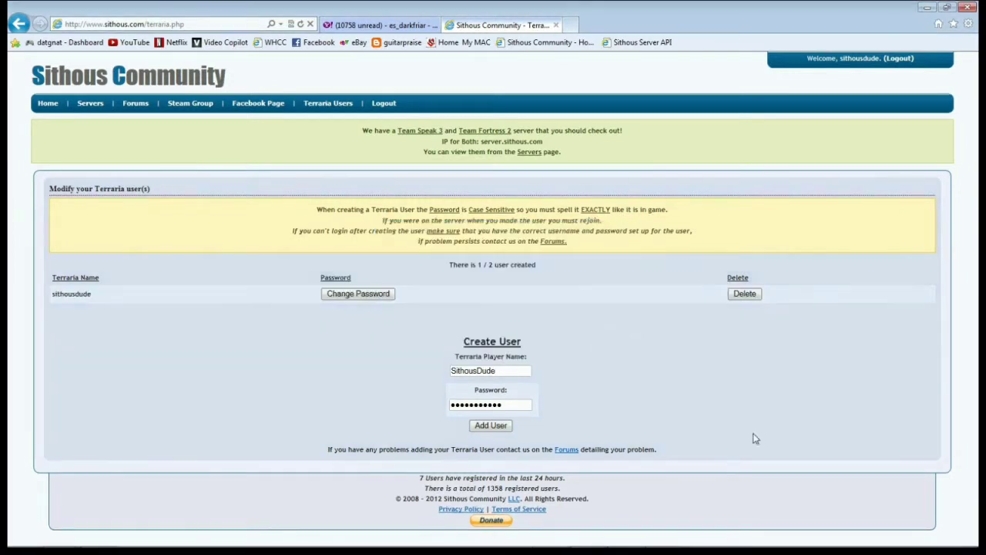
In Terraria, choose to join a multiplayer server with the SithousDude character.
mouse_move(586, 539)
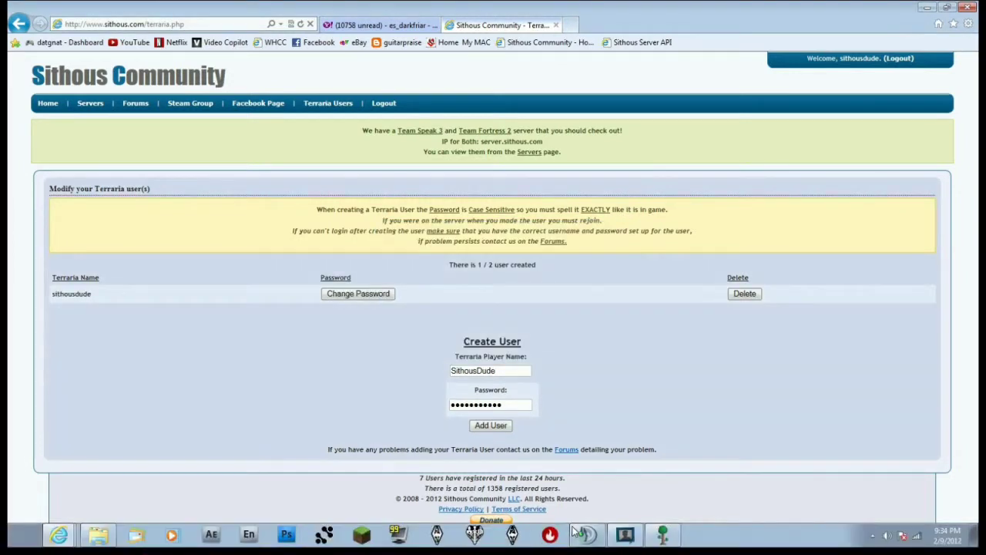
left_click(662, 534)
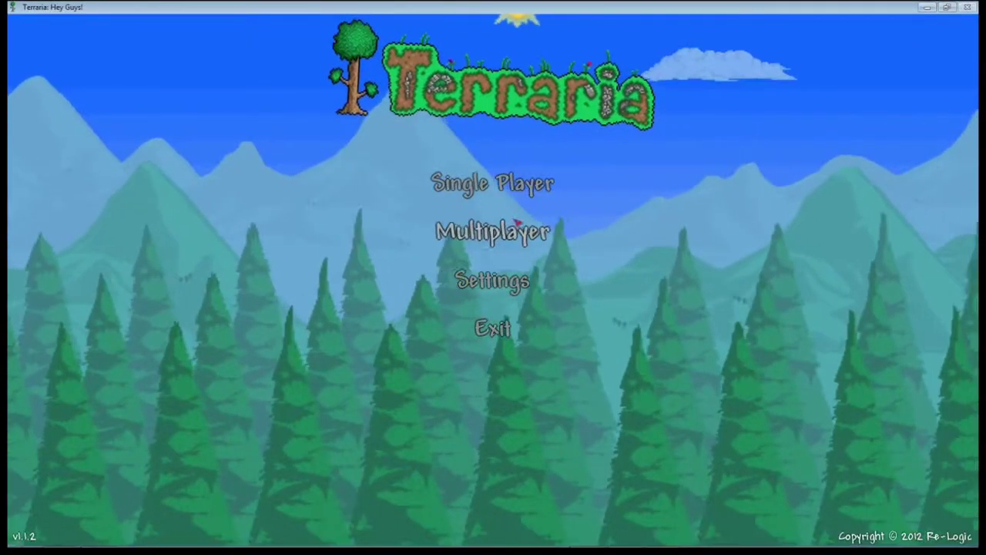
left_click(517, 225)
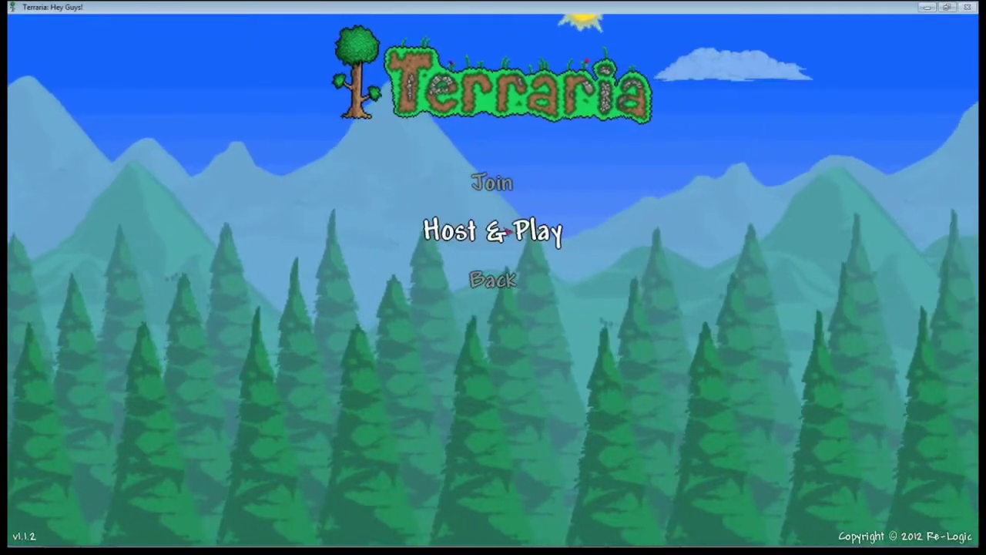
left_click(516, 229)
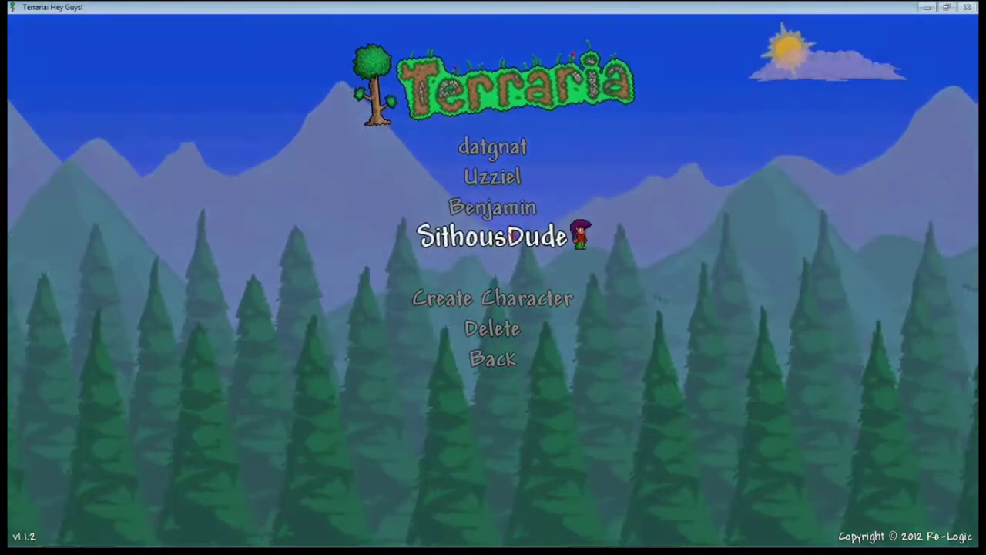
left_click(493, 236)
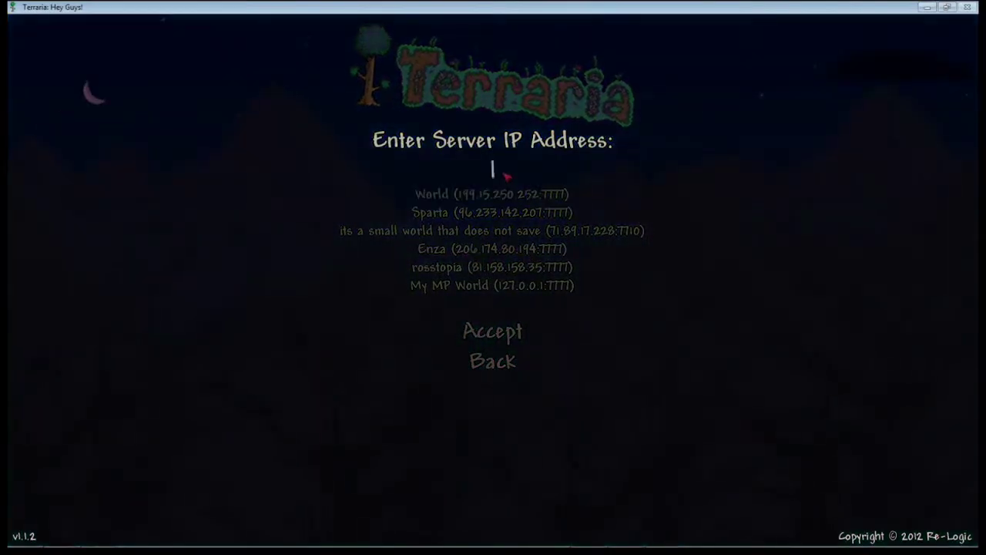
Connect to server.sithous.com on port 7777, supplying the server password.
type("slerver.sithous.com")
key("Return")
left_click(501, 287)
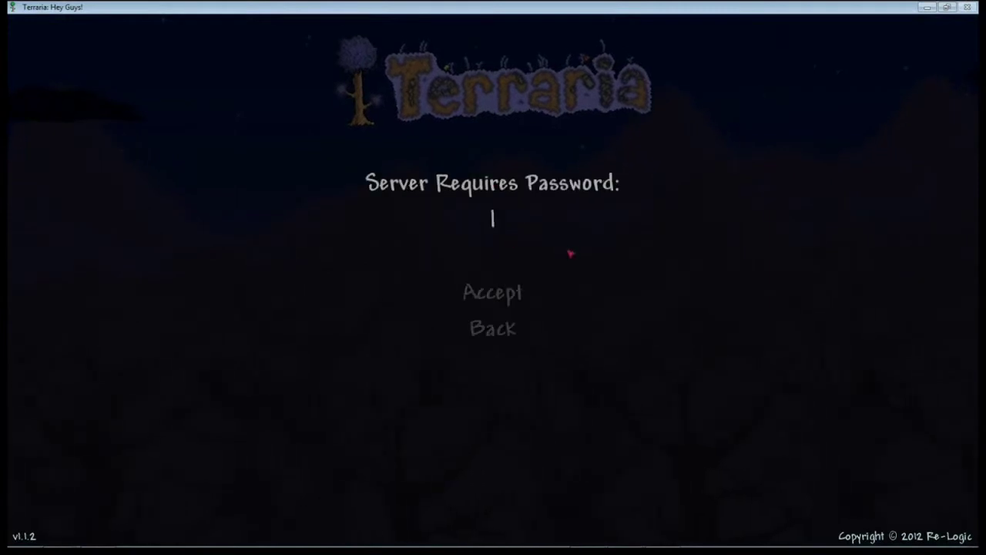
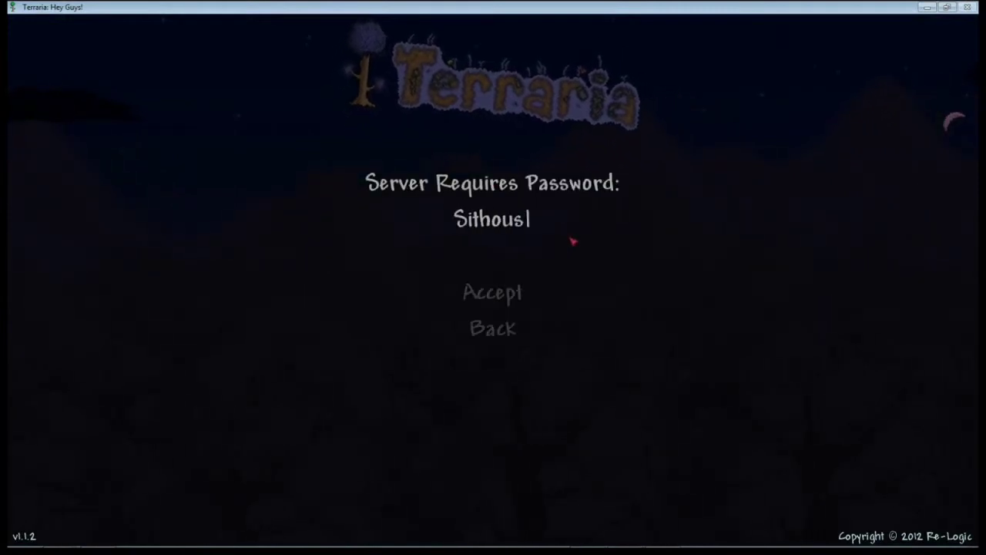
left_click(502, 293)
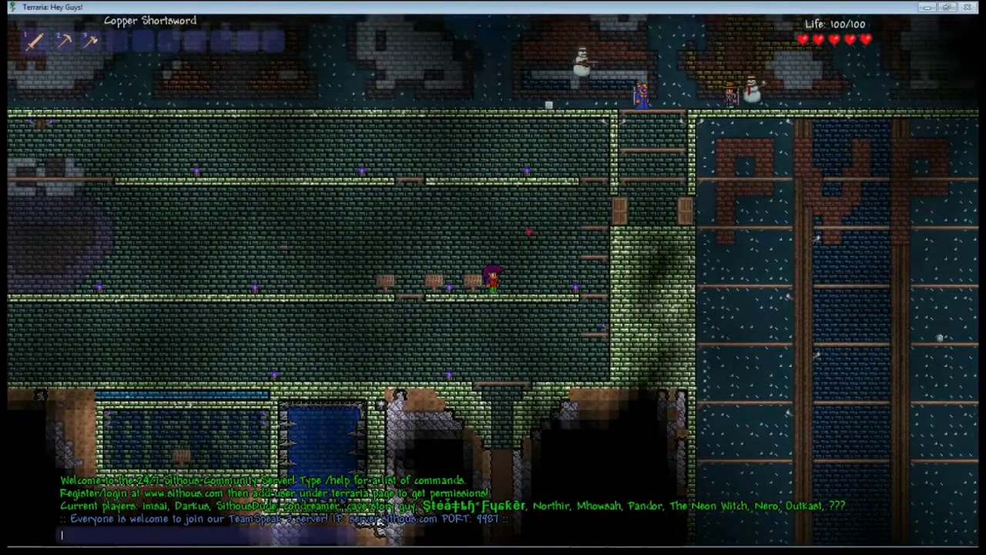
Post the chat messages 'Who am I?!!' and 'SithousDude'.
type("Who am I")
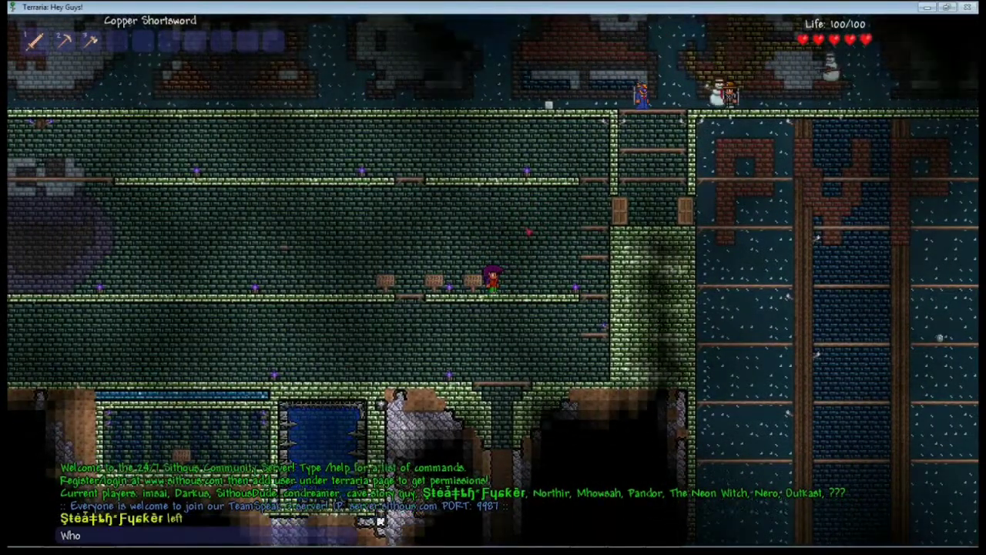
type("?!!!")
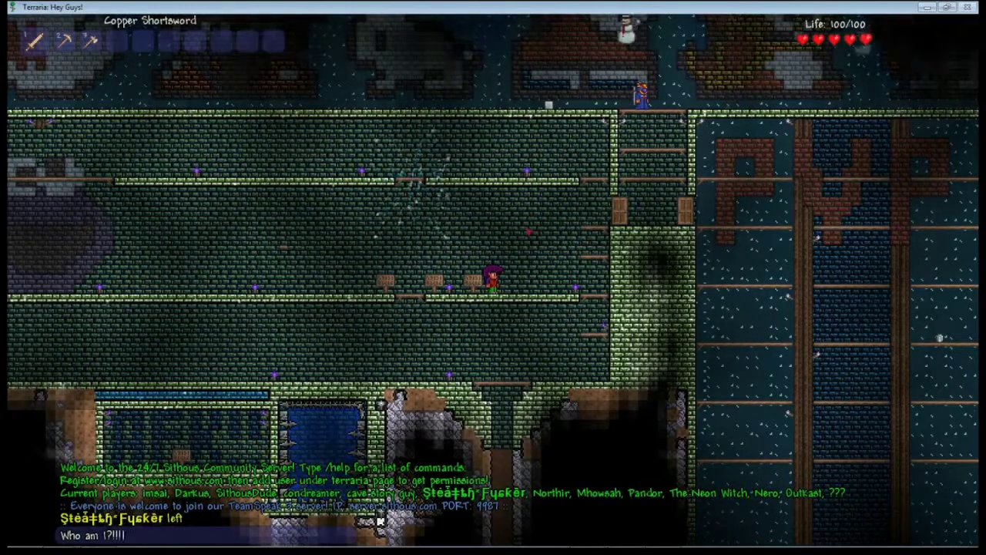
key("Return")
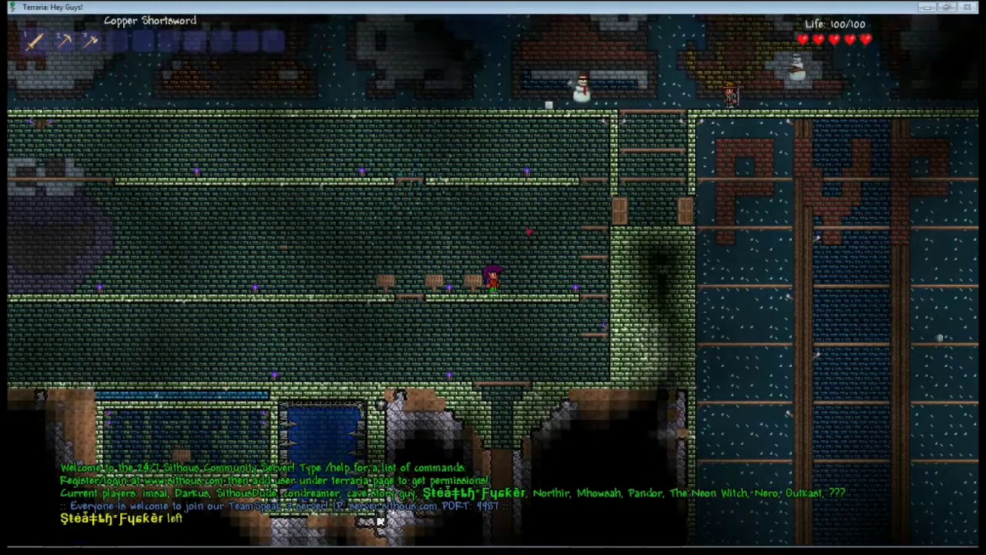
key("a")
key("Return")
type("SithousDude!")
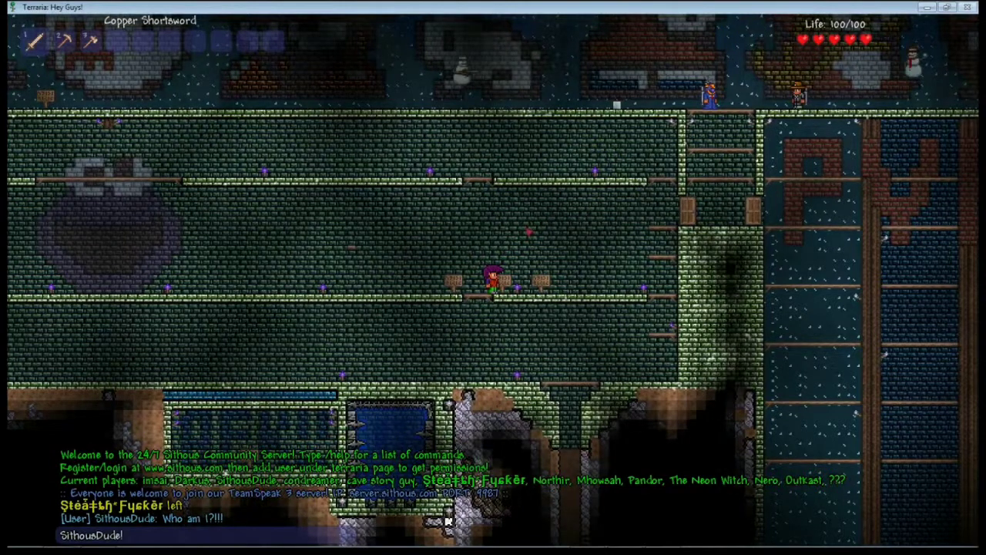
key("Escape")
Post the 'RIGHTEOUS.' and 'Cowabunga' messages to chat.
key("Return")
type("RIGHT!")
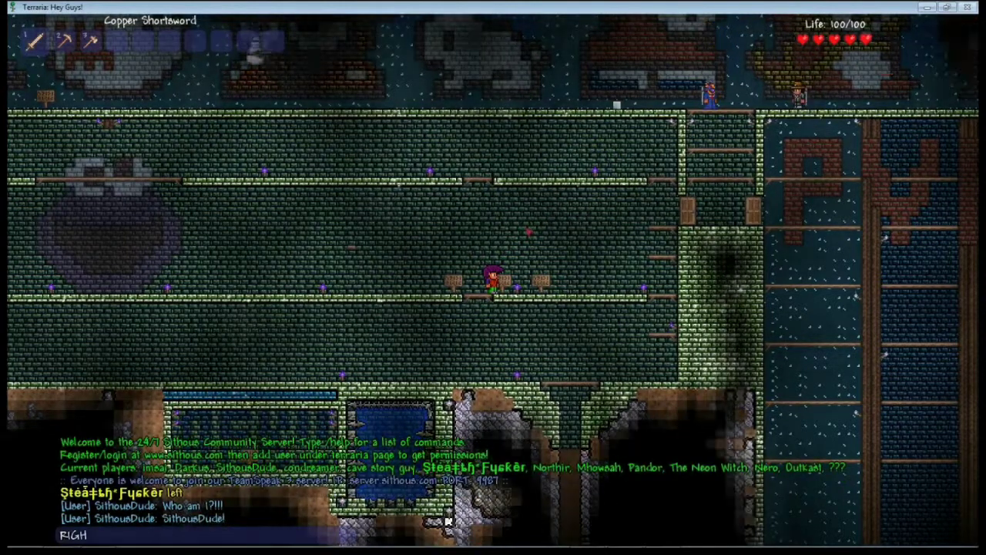
type("EOUS>")
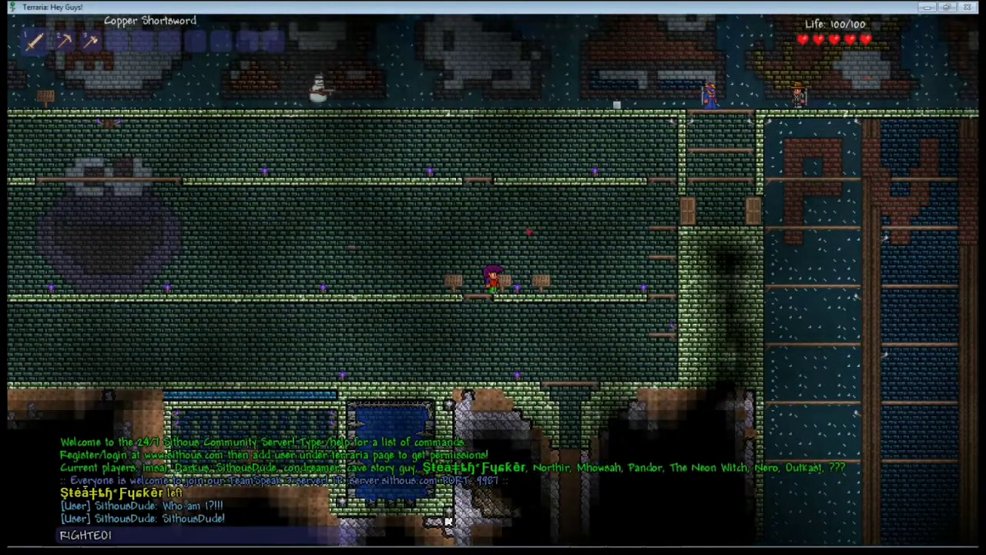
key("Return")
key("Return")
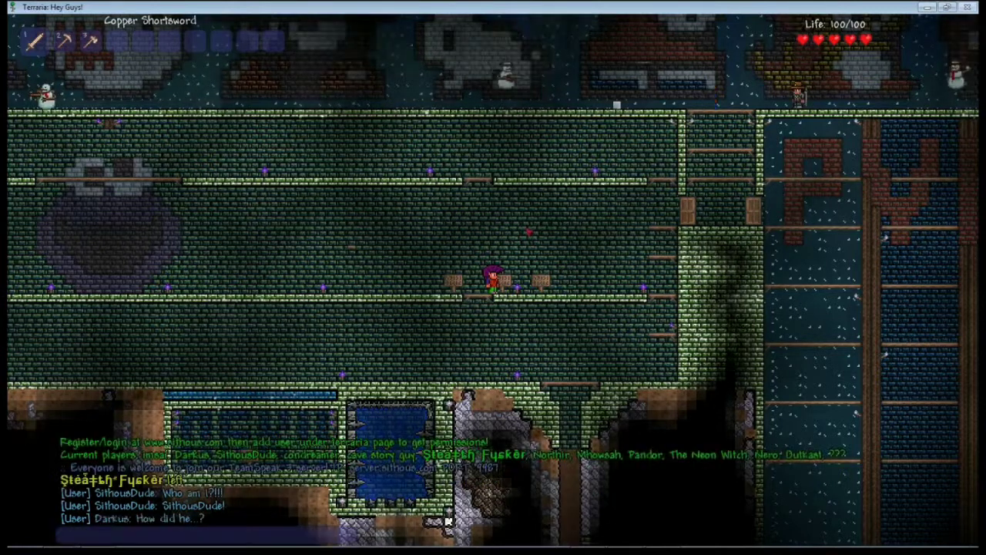
type("COW")
key("BackSpace")
key("BackSpace")
type("owal")
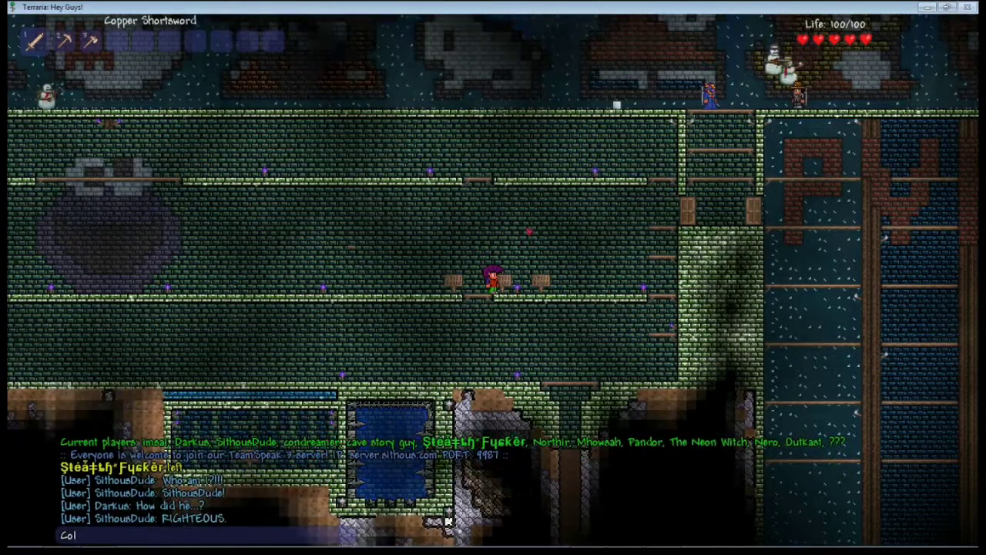
key("Escape")
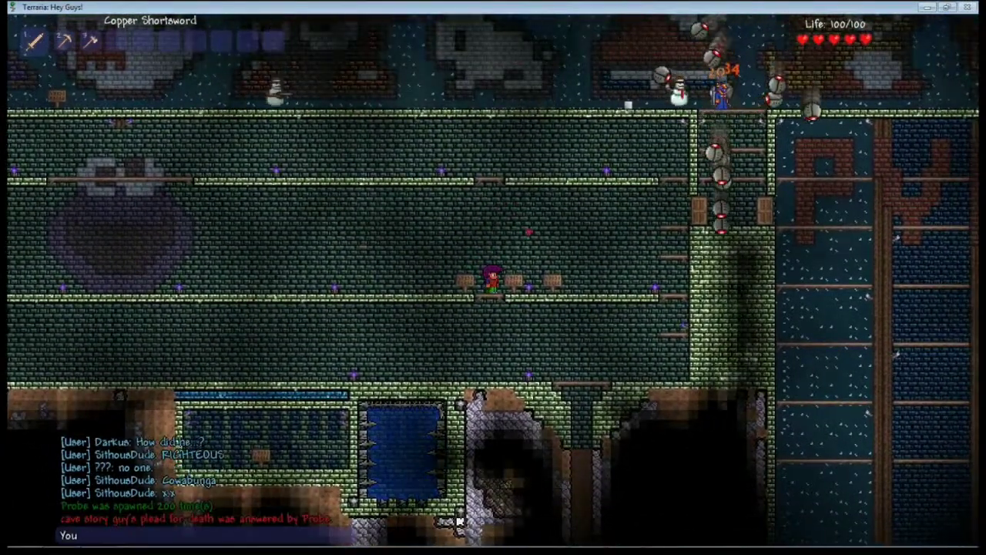
Type 'e on' in the chat line and walk left to land beside the blue player.
type("e on")
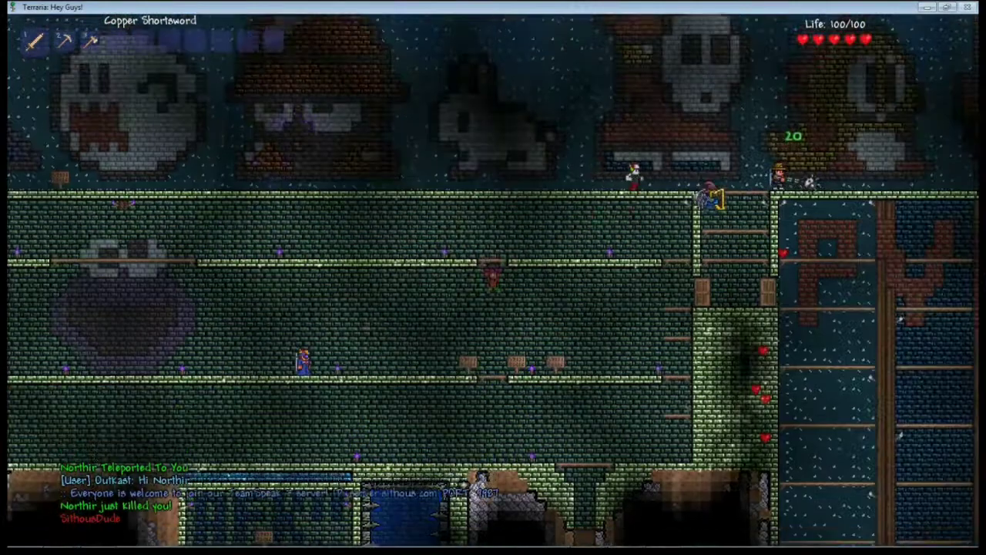
key("a")
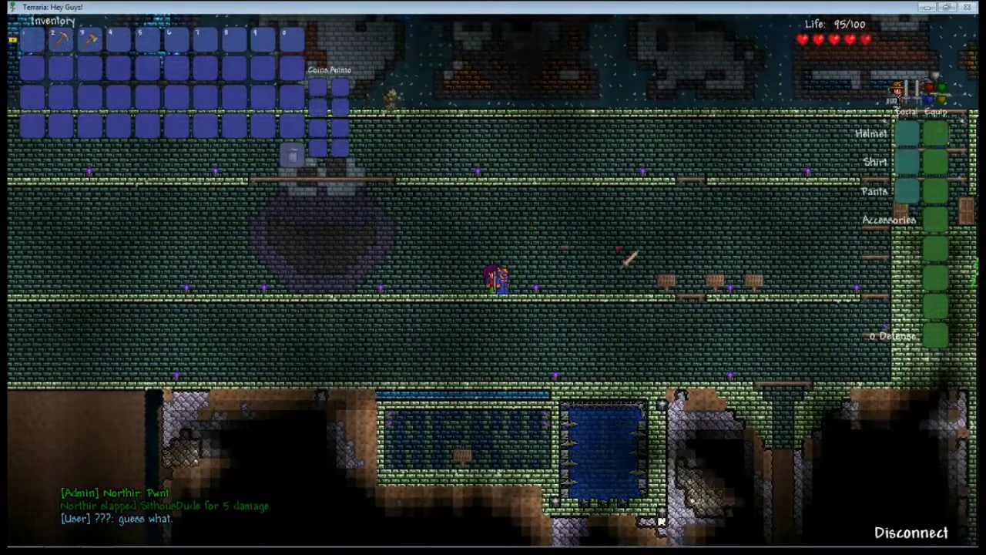
Swing the copper axe and collect the dropped sword, pickaxe and shortsword.
left_click(681, 521)
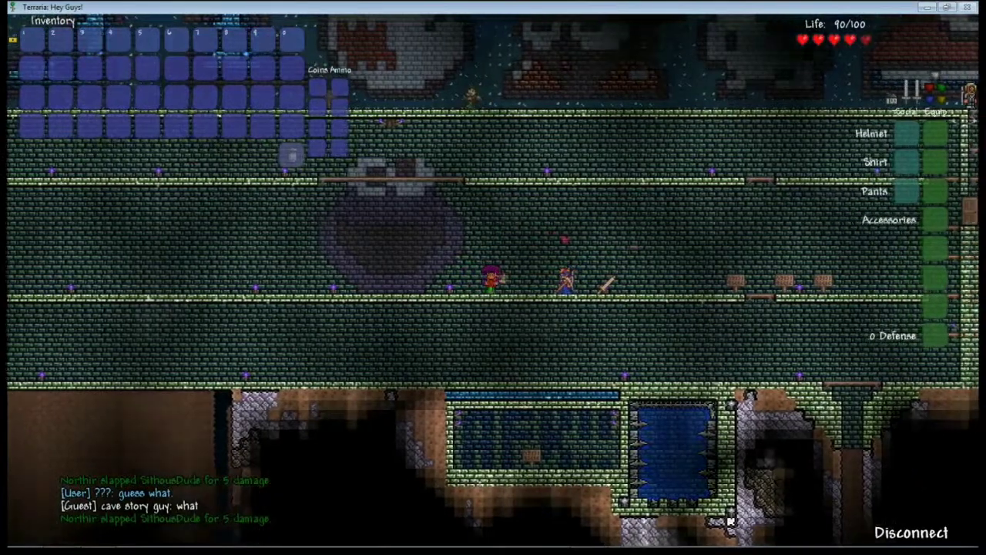
key("a")
key("space")
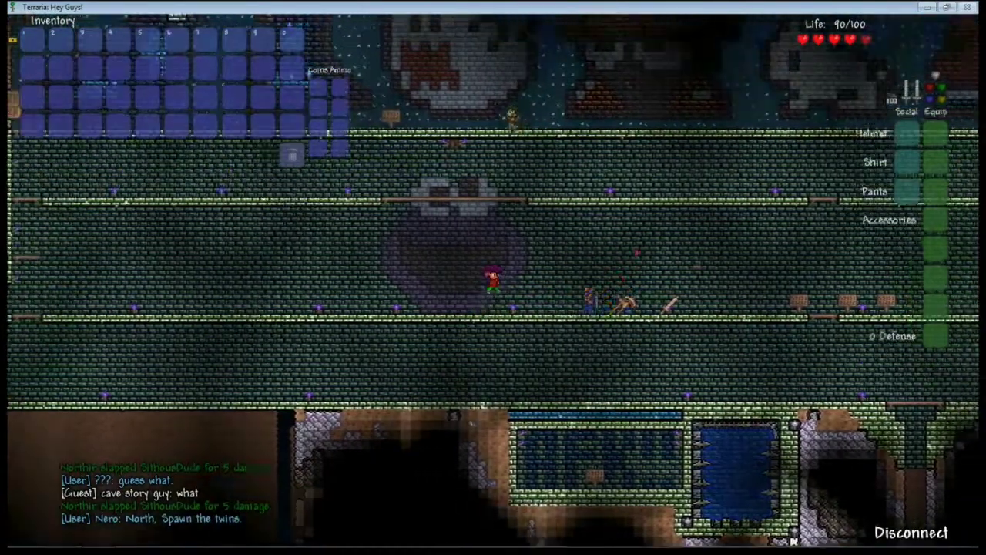
key("d")
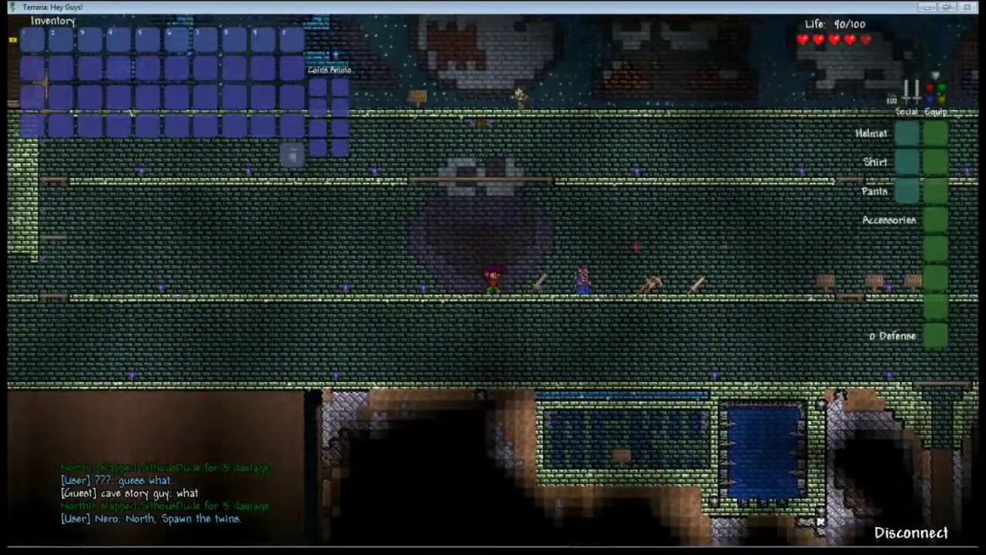
key("d")
key("d")
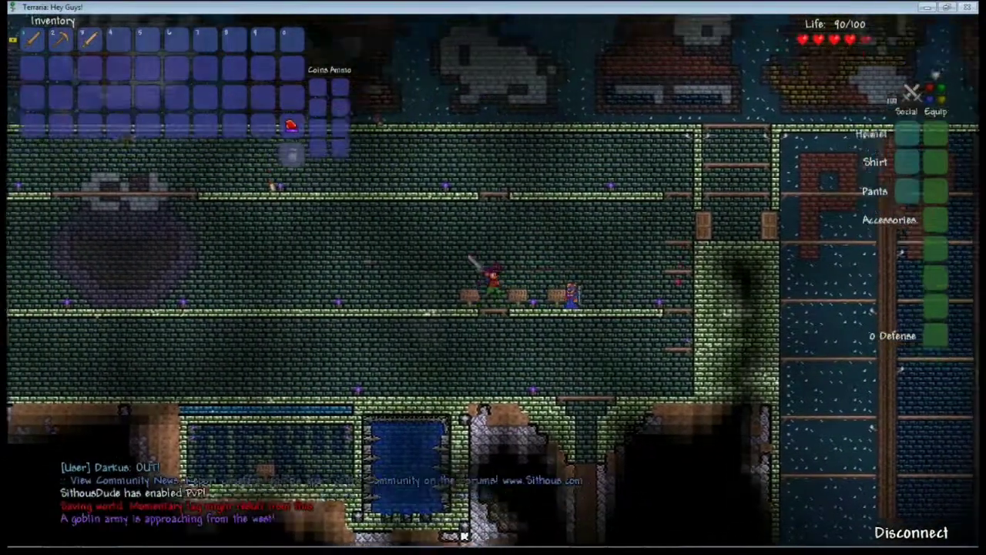
key("d")
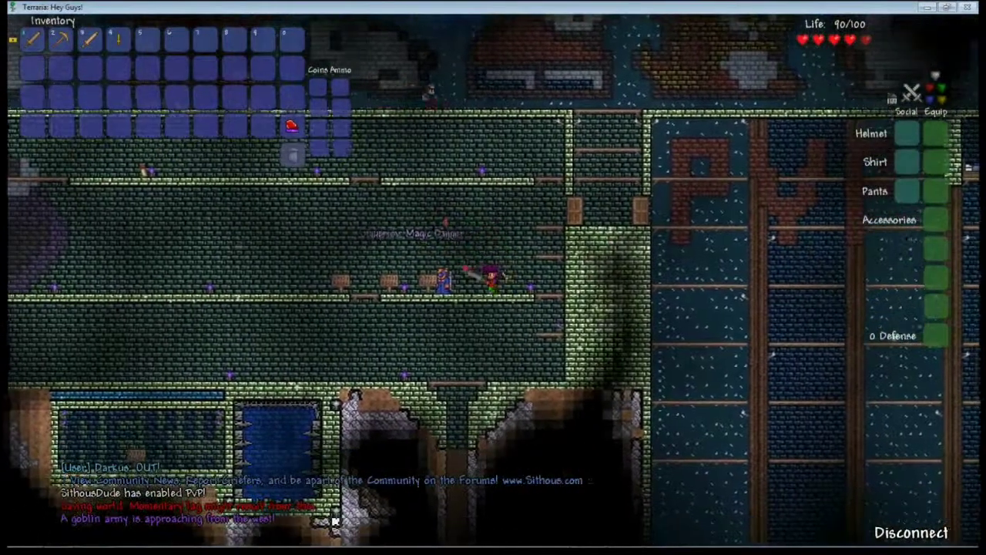
key("a")
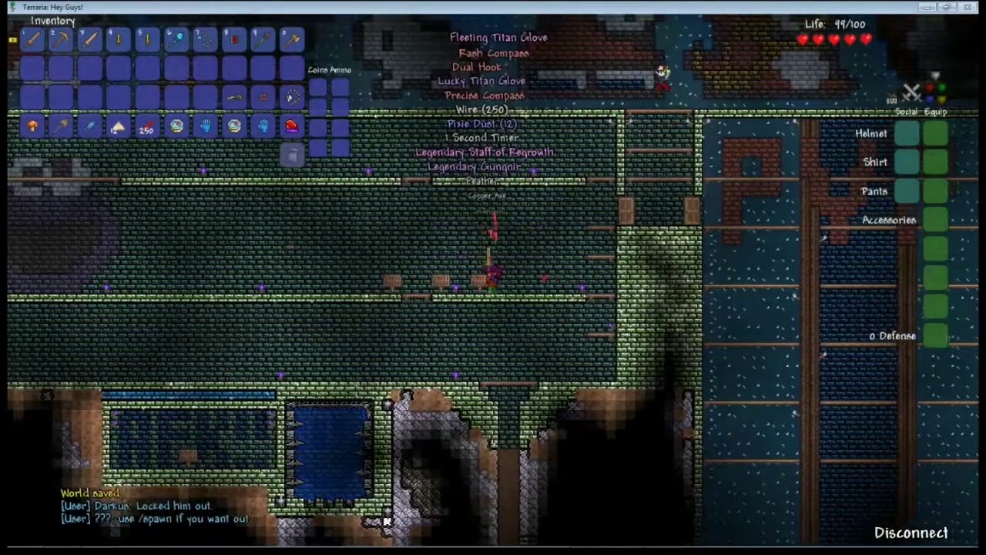
Fight the enemies swarming the platform, swinging the sword while dodging and retreating.
key("d")
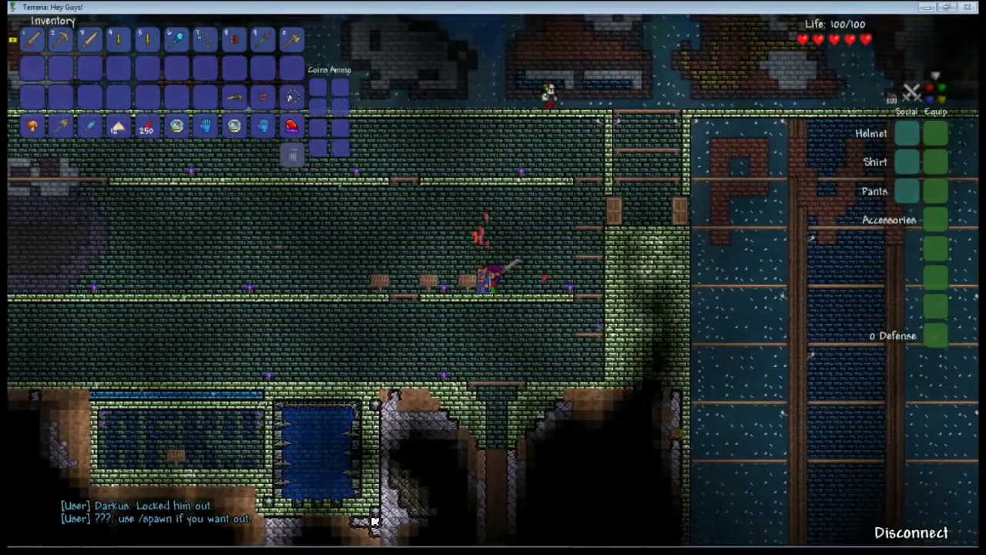
key("a")
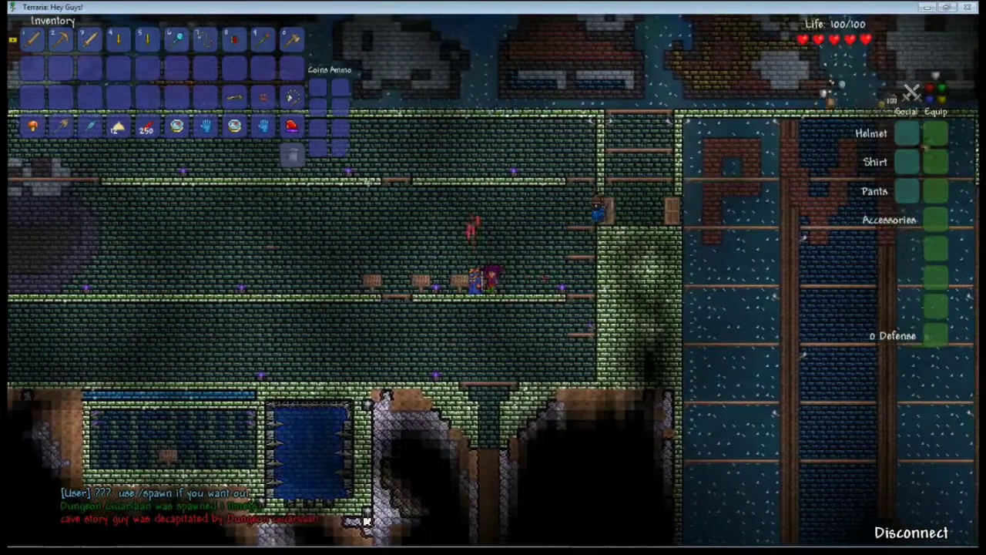
key("d")
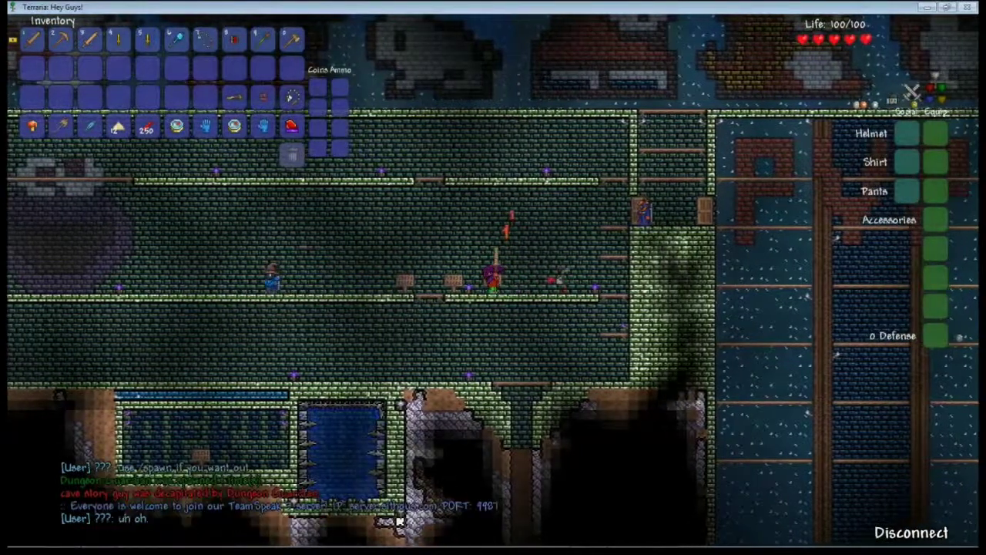
key("d")
key("a")
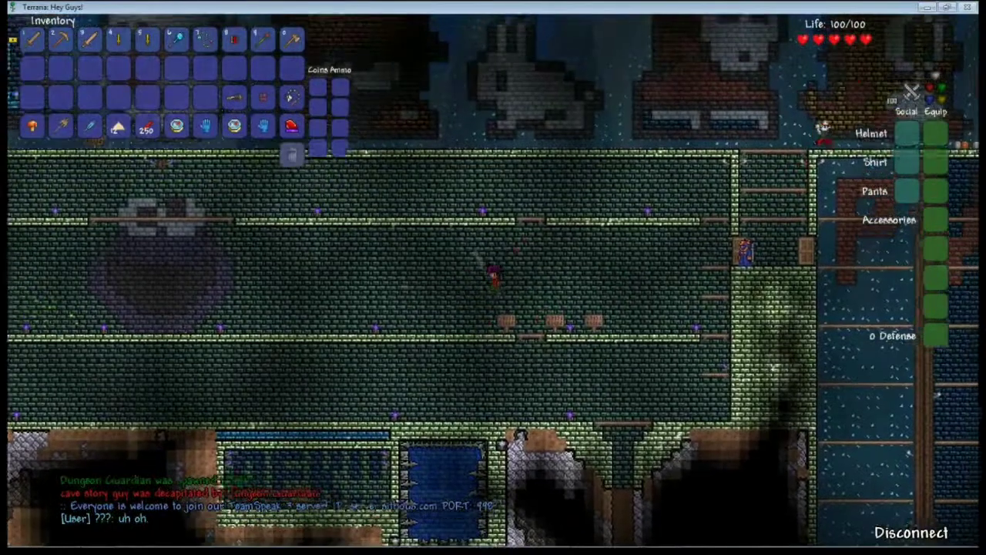
key("space")
key("d")
key("a")
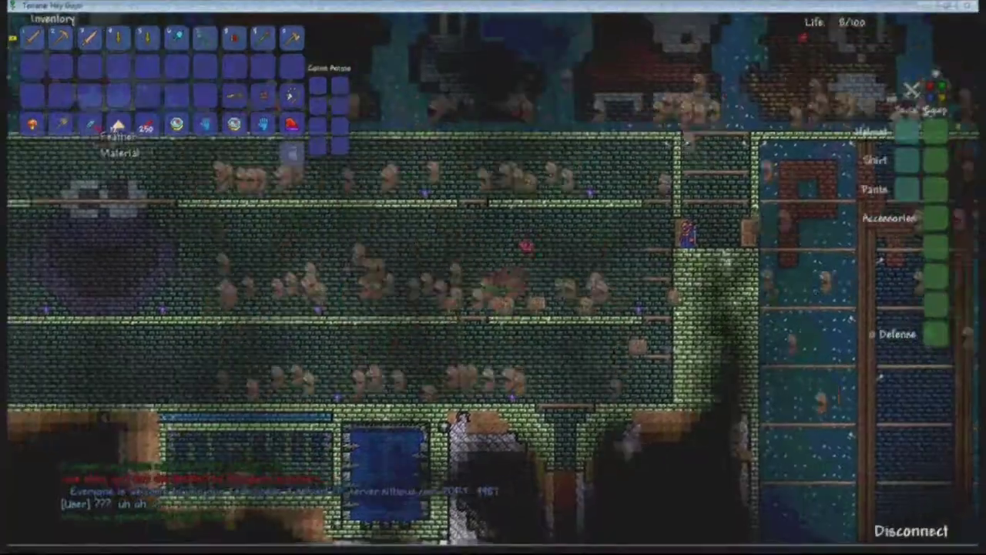
key("a")
key("d")
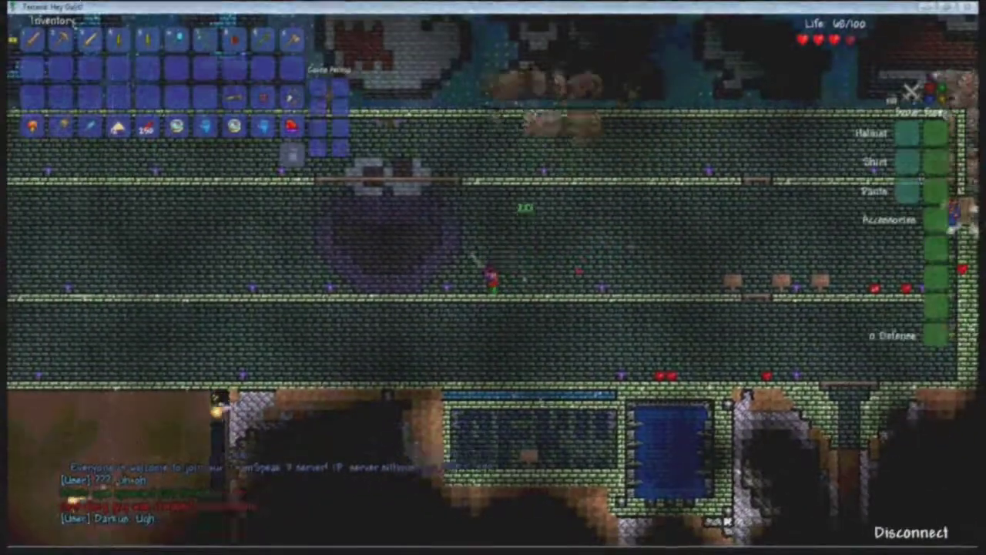